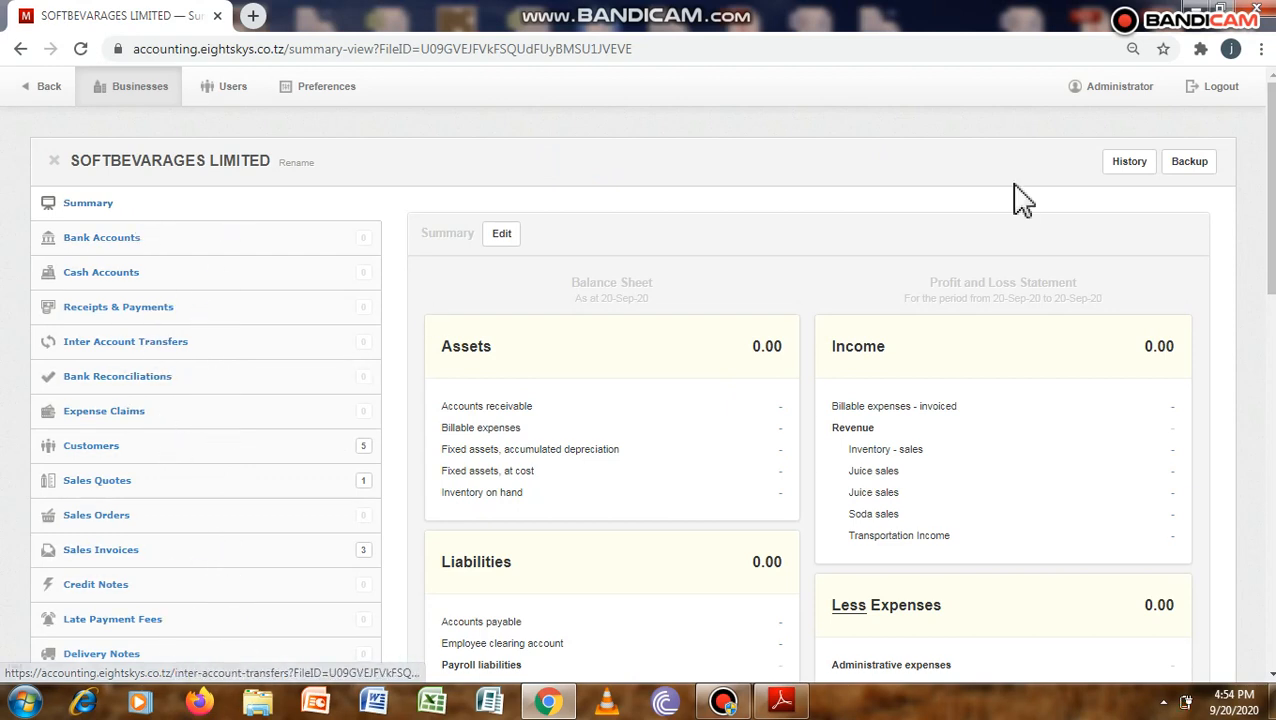
Open a blank form for a new non-inventory item from the business settings
{"action": "left_click_drag", "start_coordinate": [1273, 112], "coordinate": [1273, 490]}
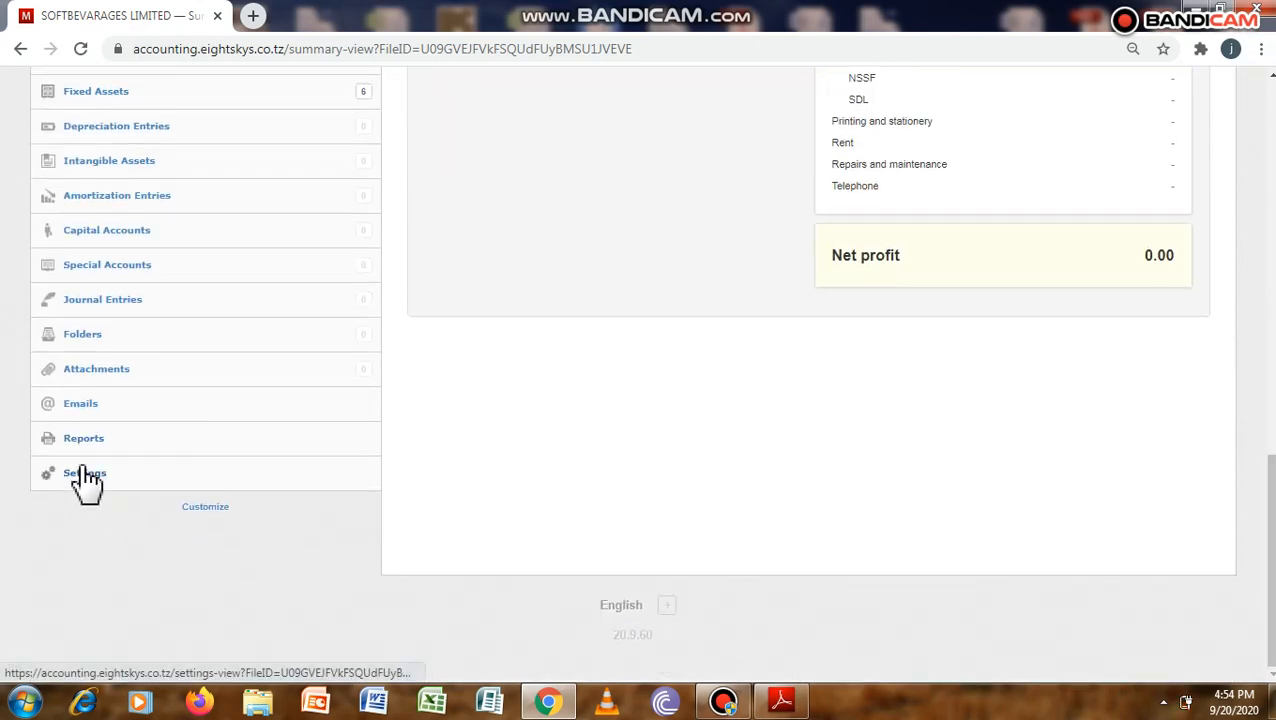
{"action": "left_click", "coordinate": [90, 475]}
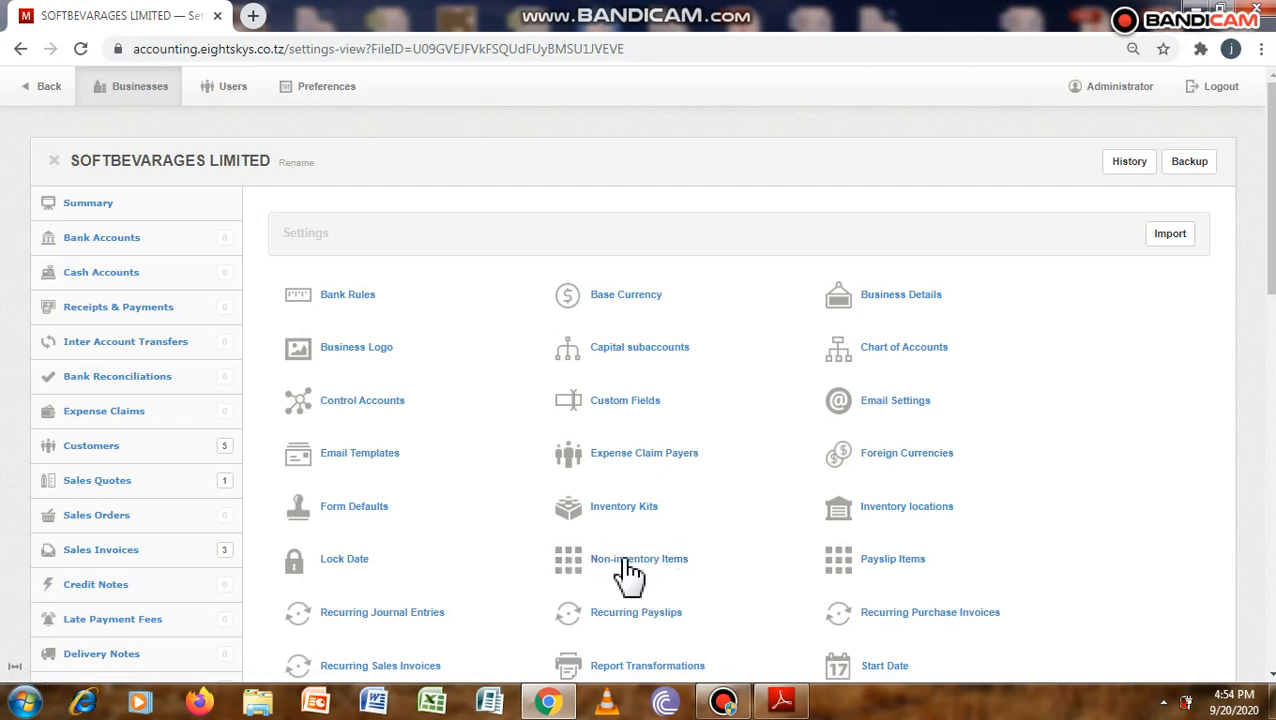
{"action": "left_click", "coordinate": [630, 558]}
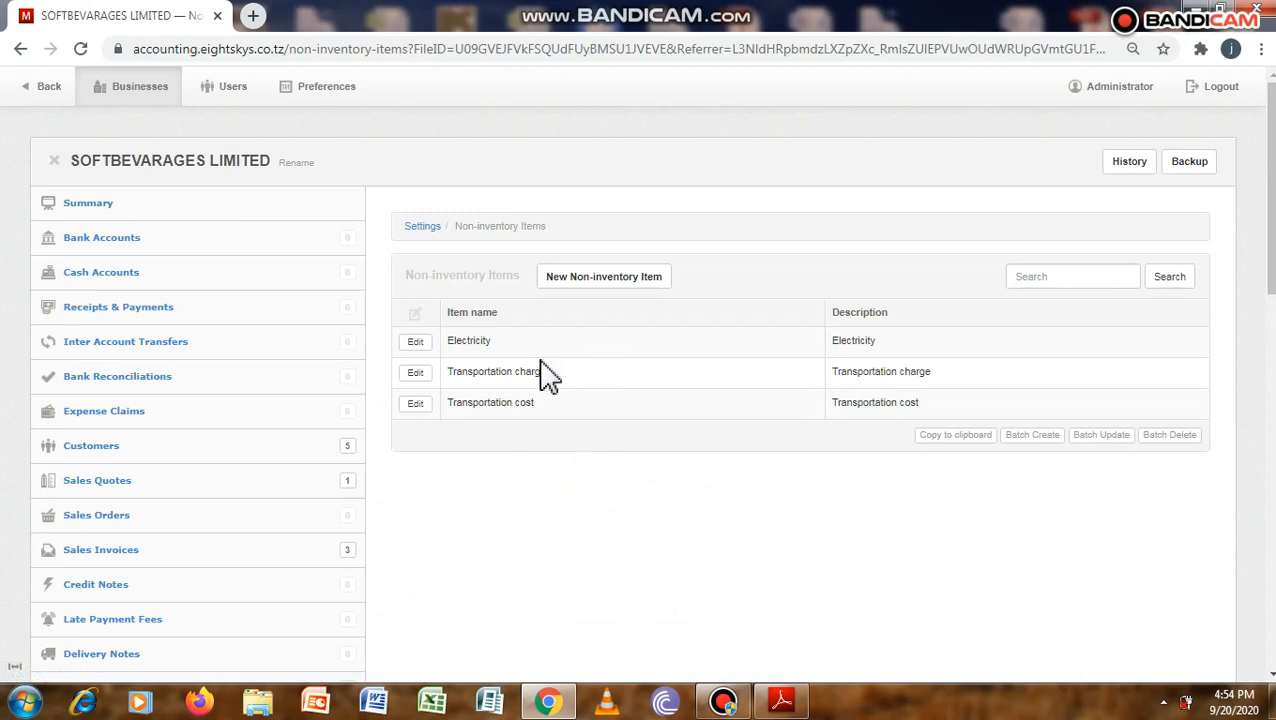
{"action": "left_click", "coordinate": [607, 283]}
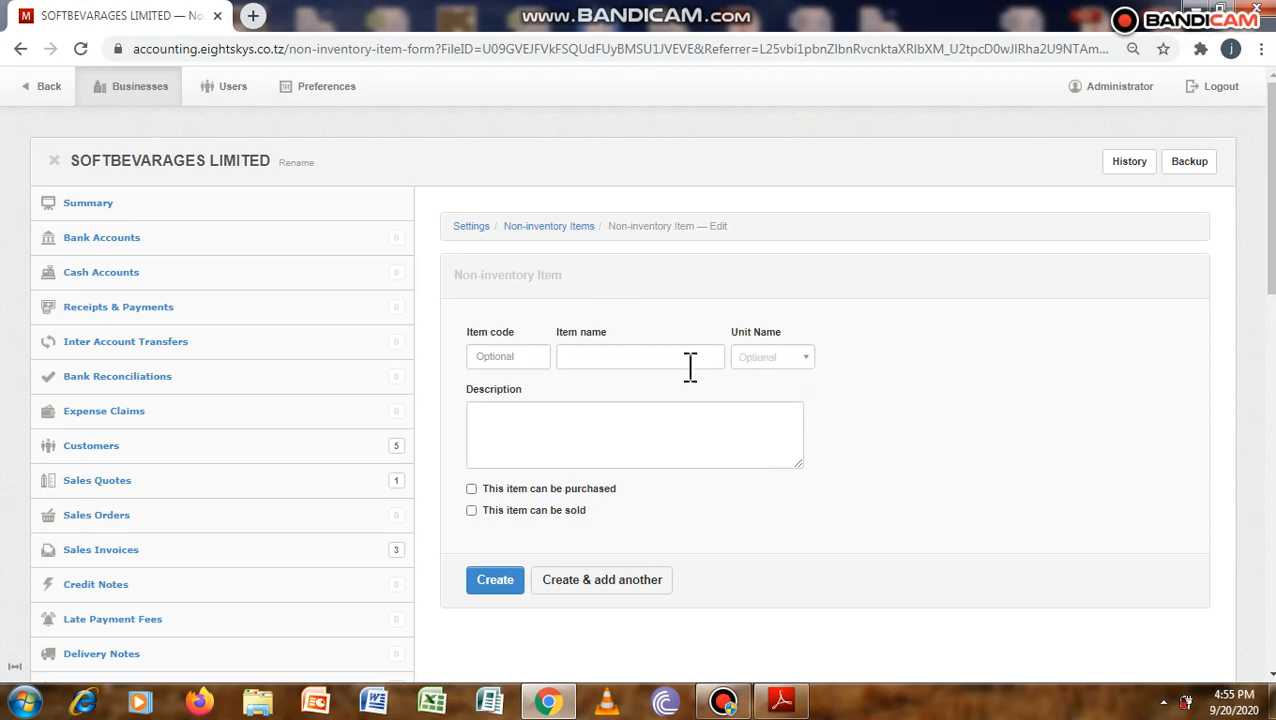
Create the non-inventory item Rent with description Rent, marked as purchasable and assigned to the Rent account
{"action": "left_click", "coordinate": [662, 359]}
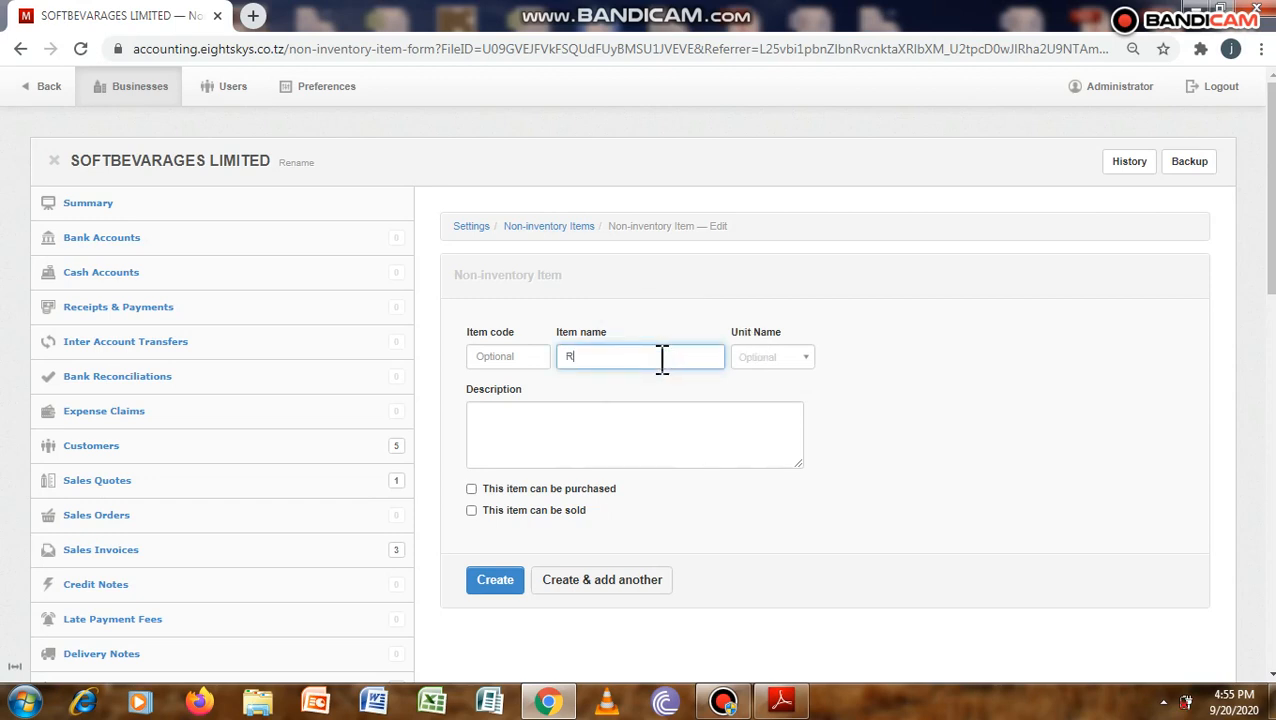
{"action": "type", "text": "Rent"}
{"action": "left_click", "coordinate": [556, 418]}
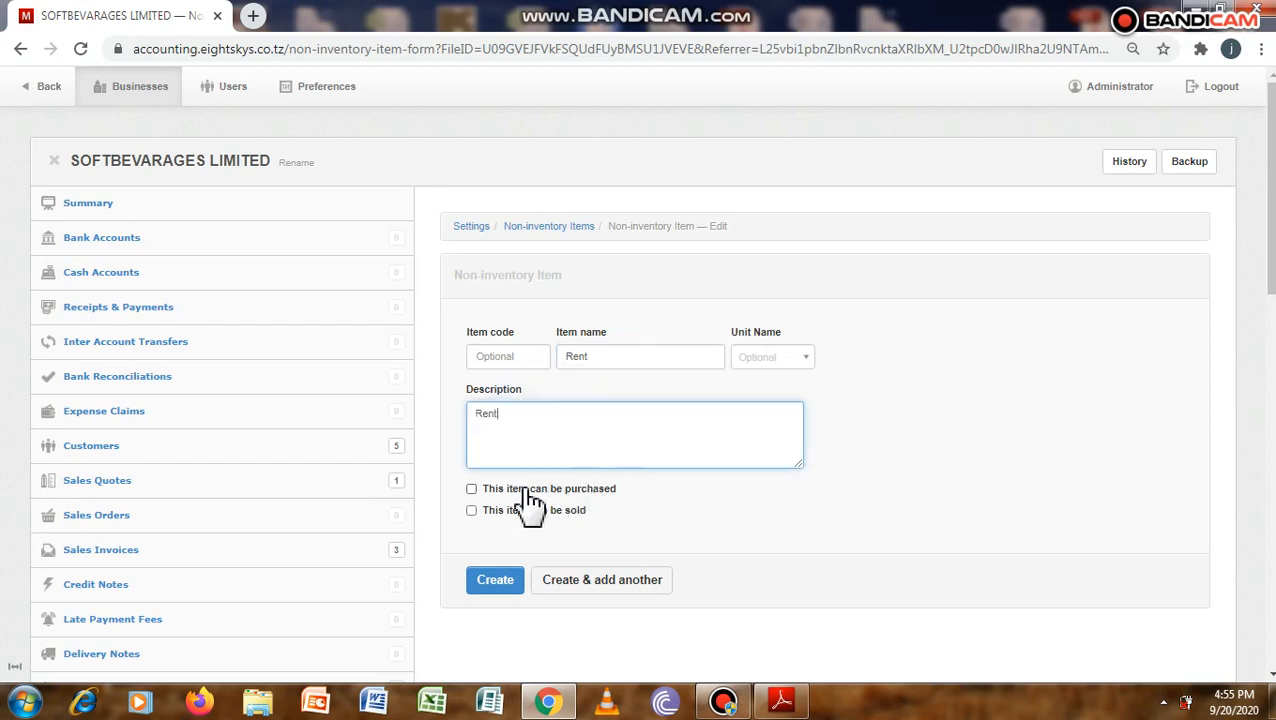
{"action": "left_click", "coordinate": [472, 489]}
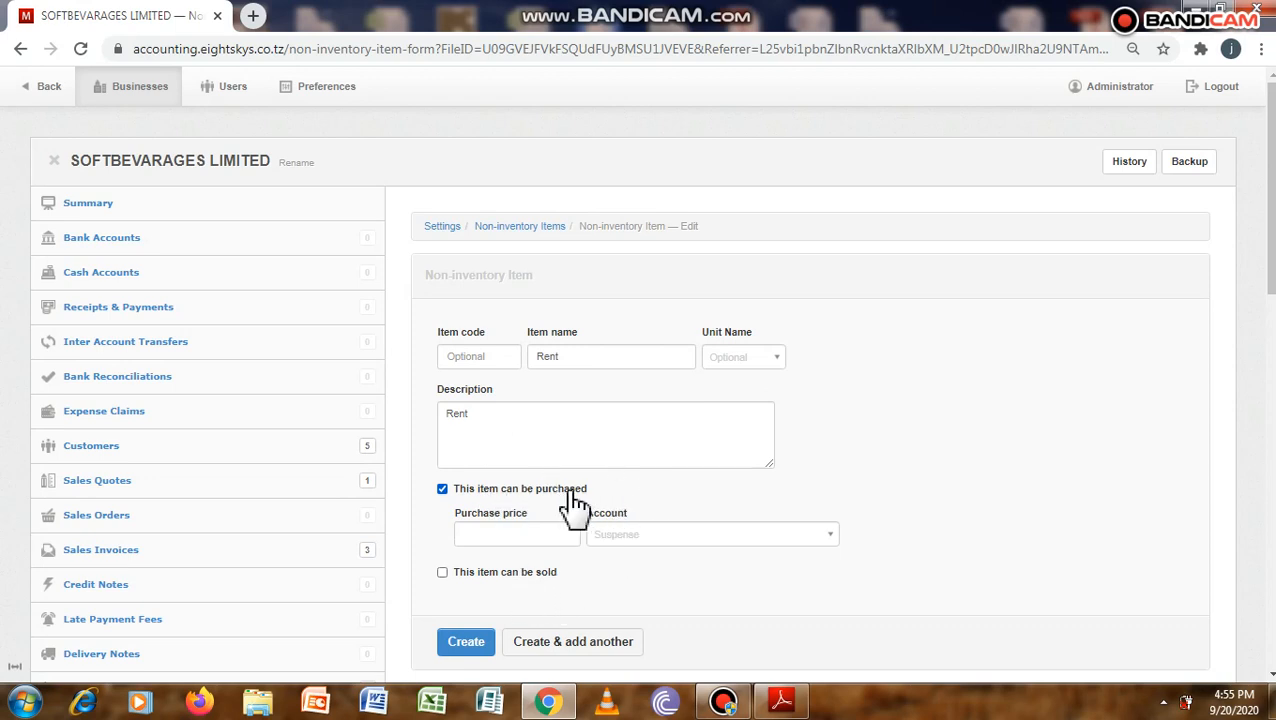
{"action": "left_click", "coordinate": [688, 545]}
{"action": "type", "text": "rent"}
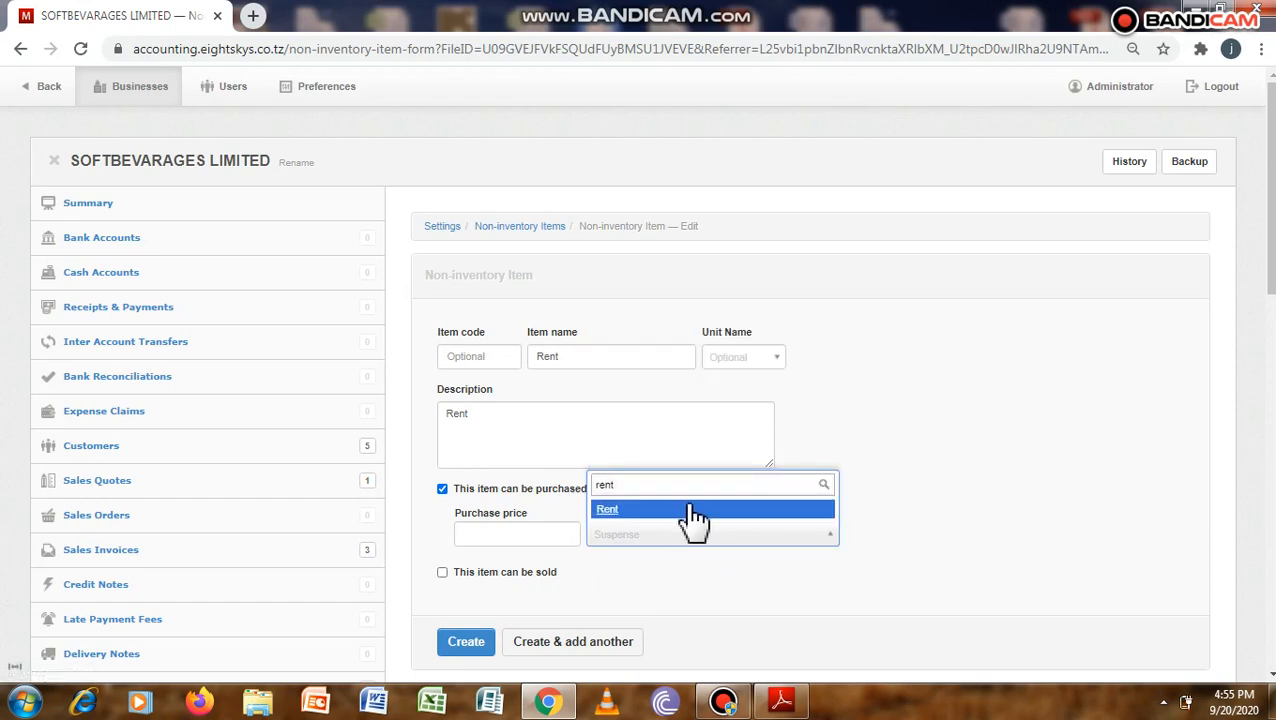
{"action": "left_click", "coordinate": [688, 511]}
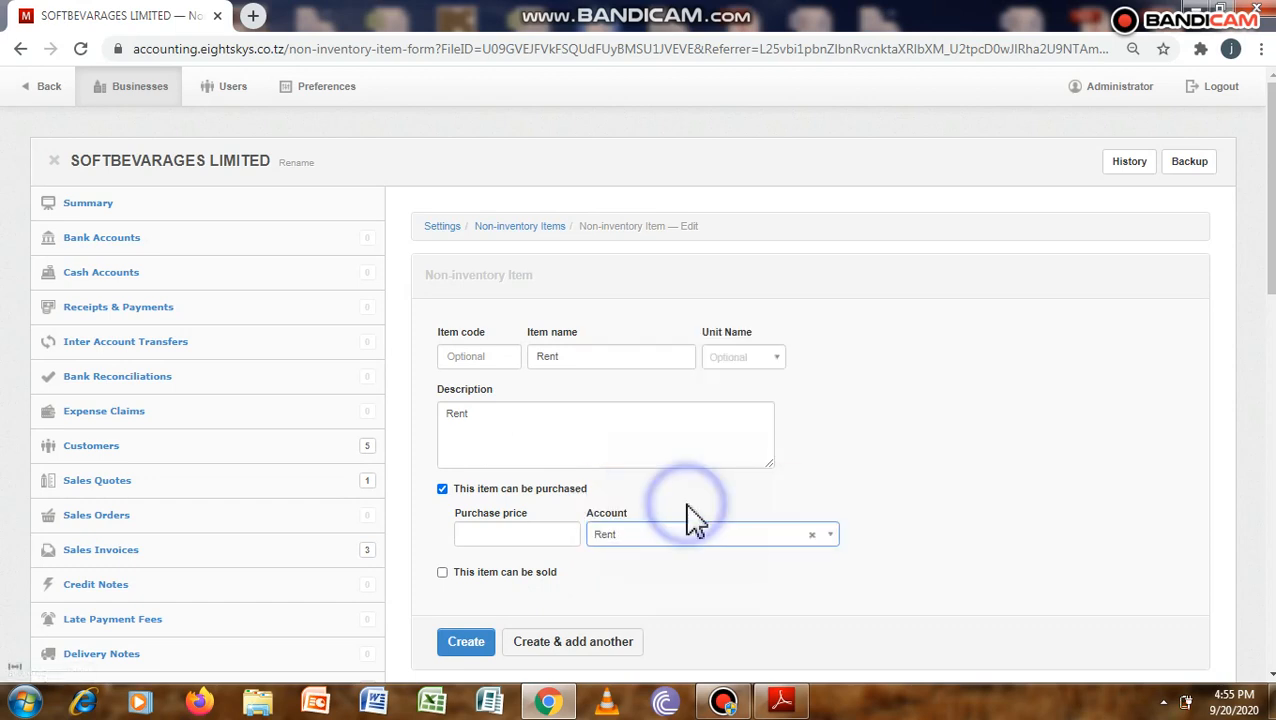
{"action": "left_click", "coordinate": [476, 645]}
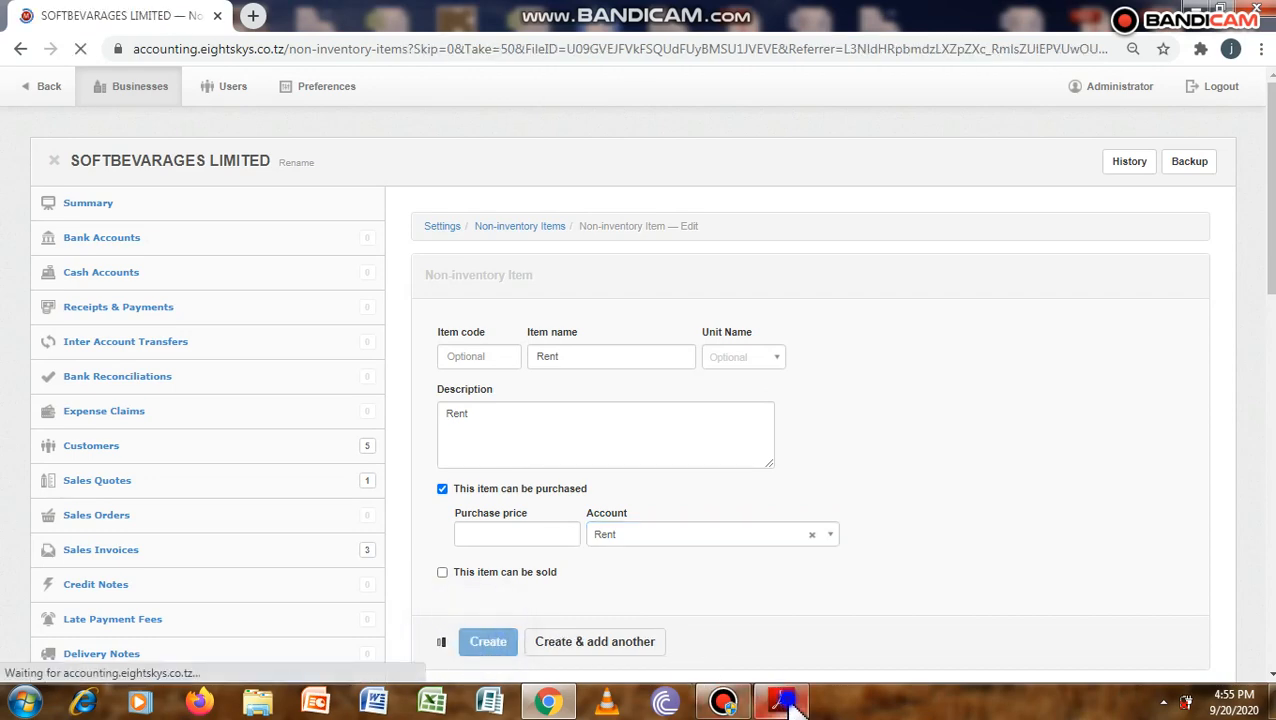
Switch to the assignment PDF in Adobe Reader, copy the item name "Bank charges", and return to Chrome
{"action": "key", "text": "alt+Tab"}
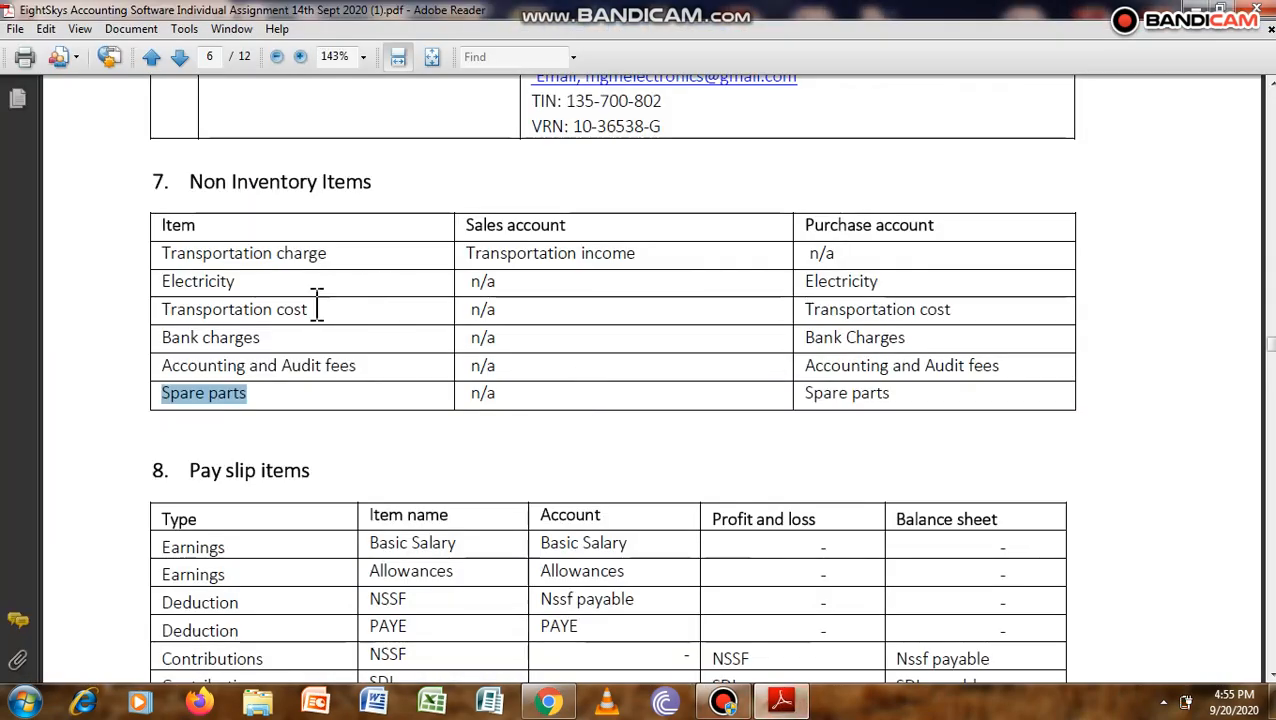
{"action": "left_click_drag", "start_coordinate": [262, 337], "coordinate": [165, 337]}
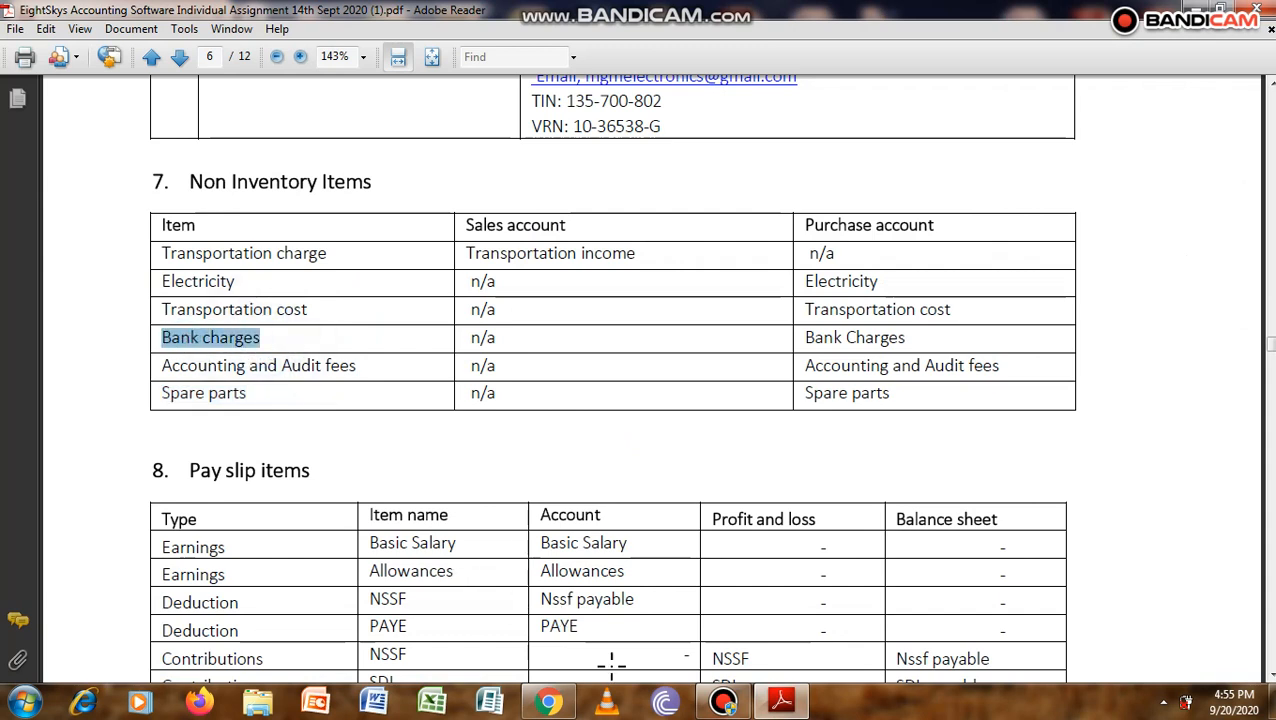
{"action": "left_click", "coordinate": [548, 701]}
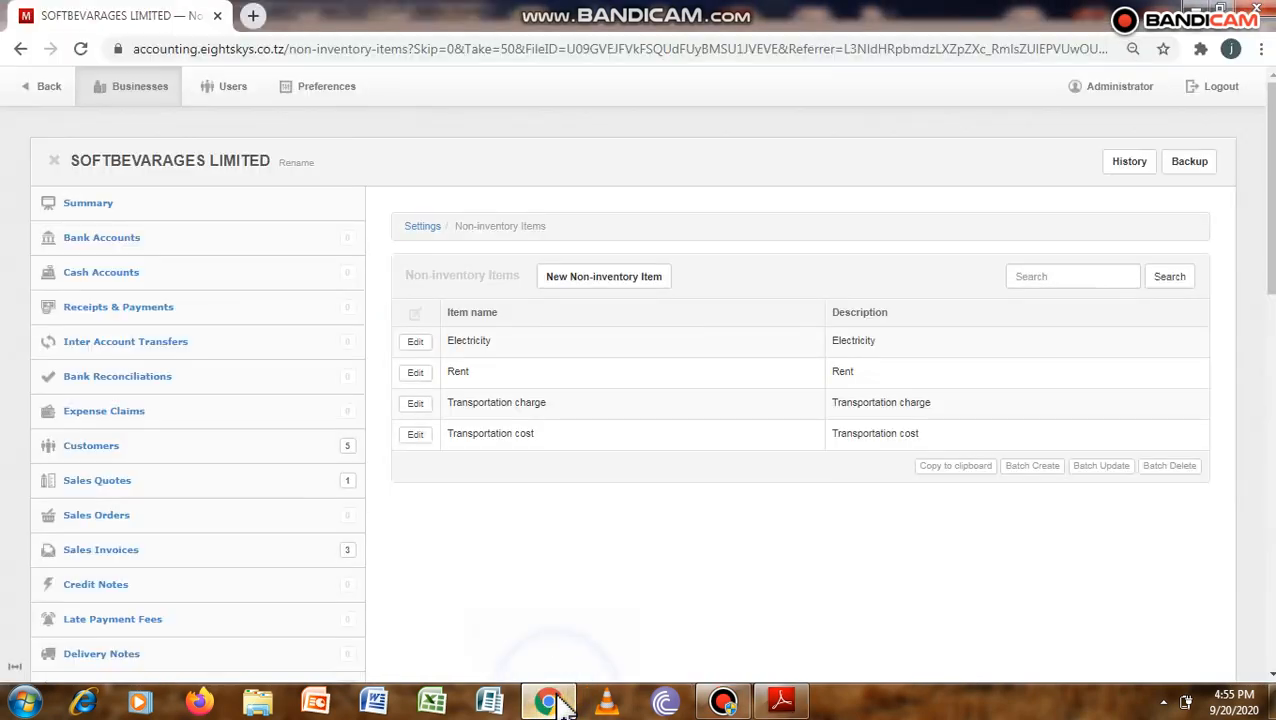
Start a new non-inventory item and enter "Bank charges" as its item name and description
{"action": "left_click", "coordinate": [643, 288]}
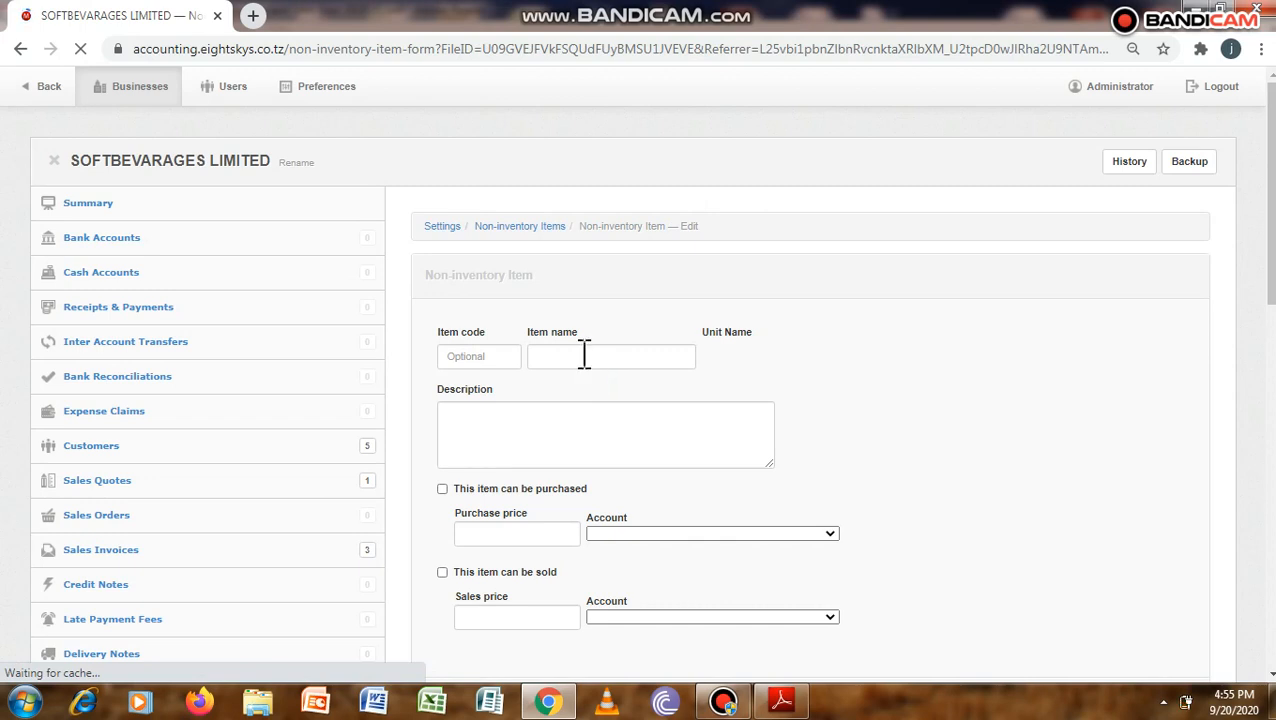
{"action": "left_click", "coordinate": [583, 356]}
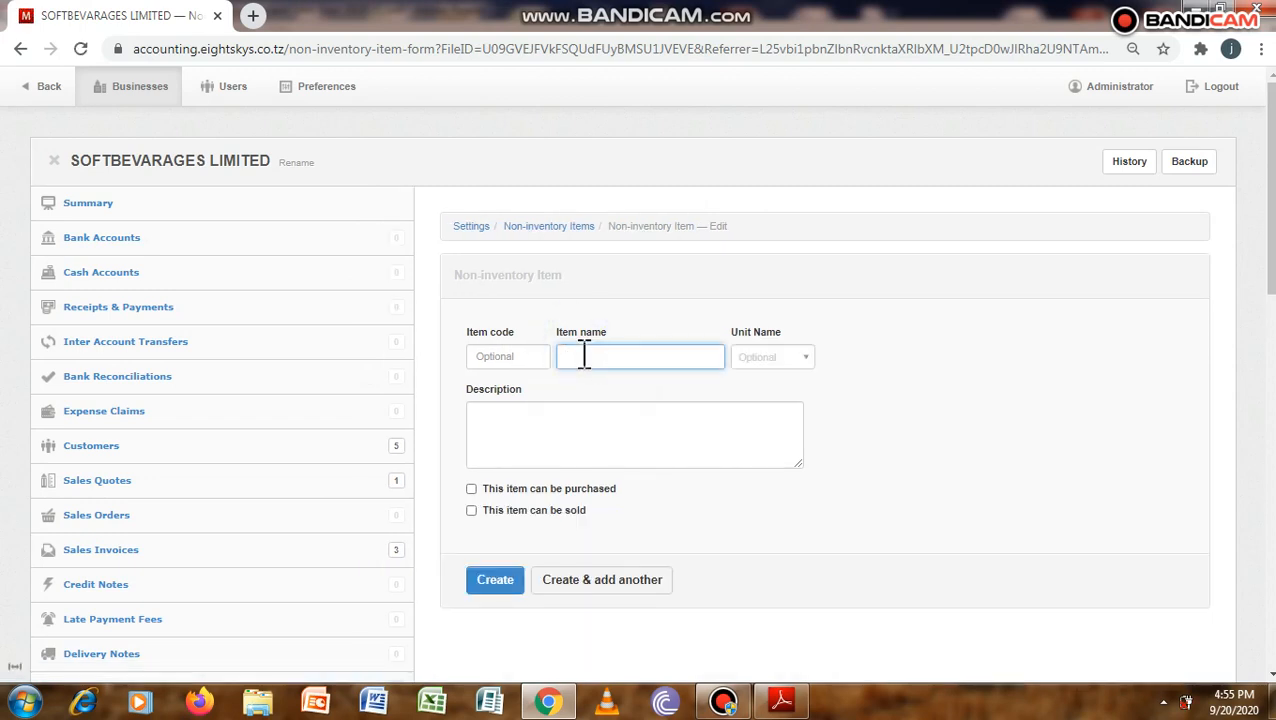
{"action": "type", "text": "Bank charges"}
{"action": "left_click", "coordinate": [588, 425]}
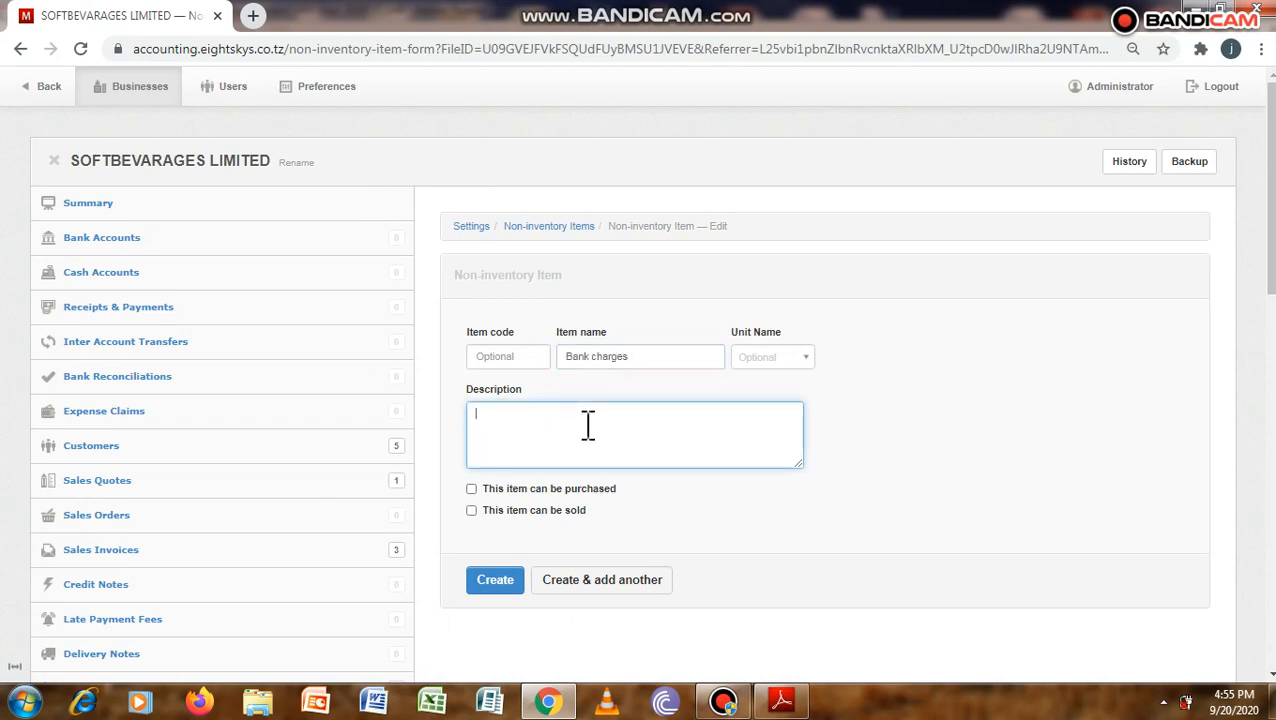
{"action": "type", "text": "Bank charges"}
Mark the Bank charges item as purchasable with the Bank Charges account and create it
{"action": "left_click", "coordinate": [472, 490]}
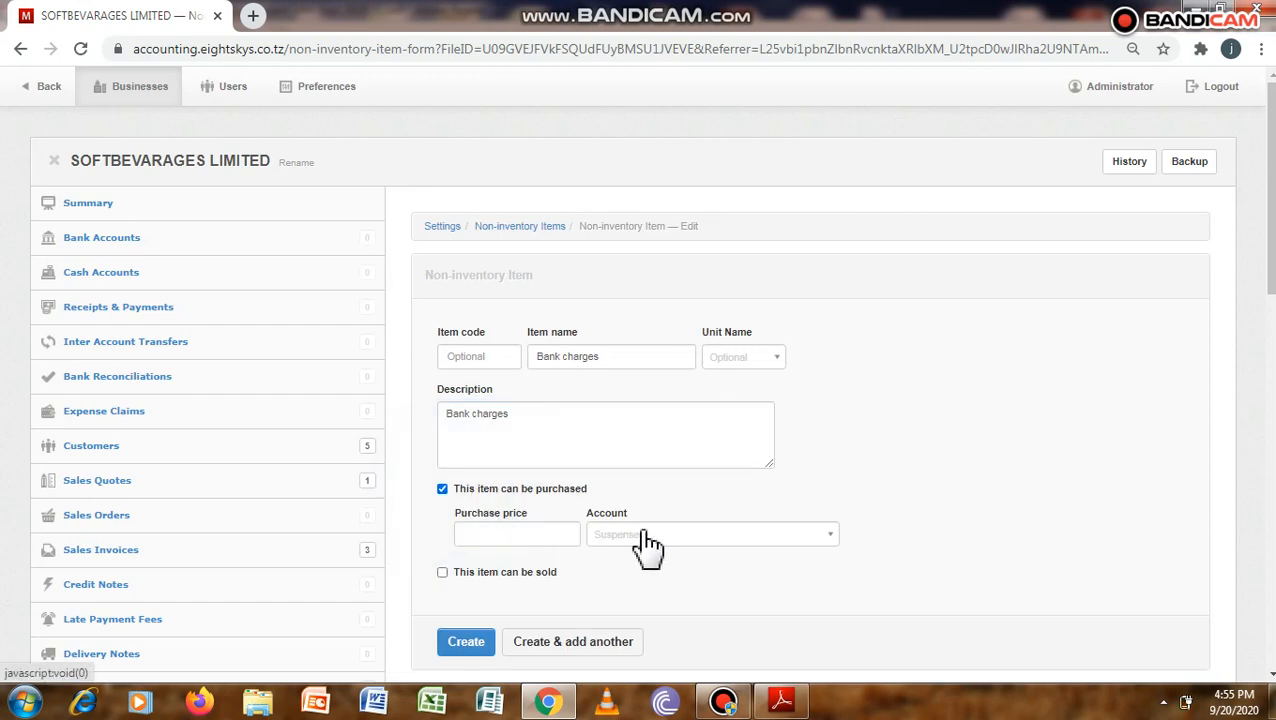
{"action": "left_click", "coordinate": [648, 545]}
{"action": "type", "text": "ba"}
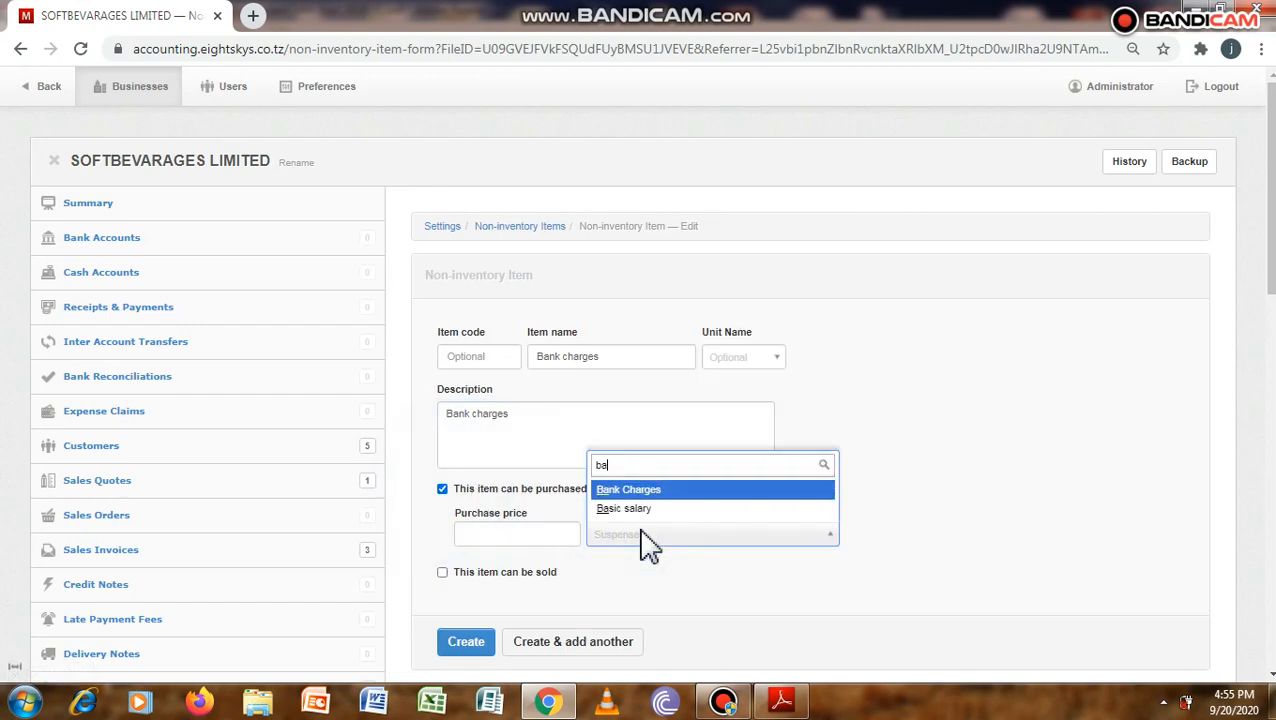
{"action": "type", "text": "nk"}
{"action": "left_click", "coordinate": [657, 514]}
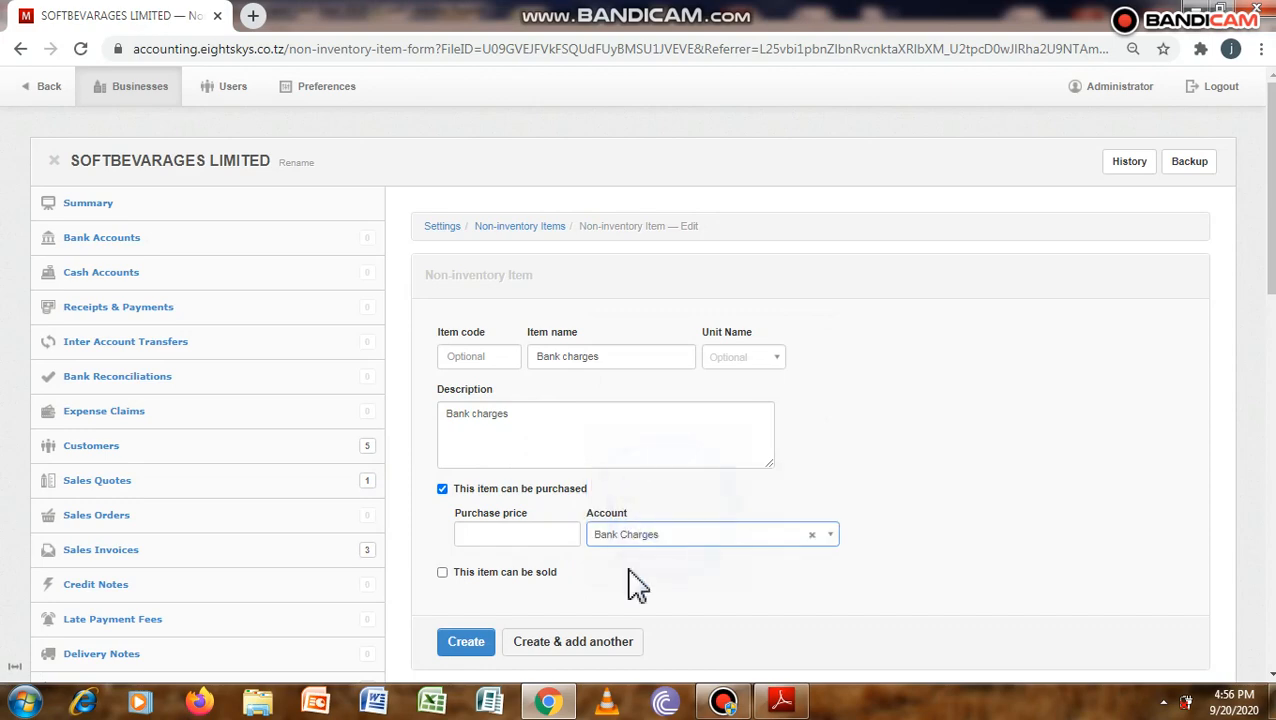
{"action": "left_click", "coordinate": [475, 645]}
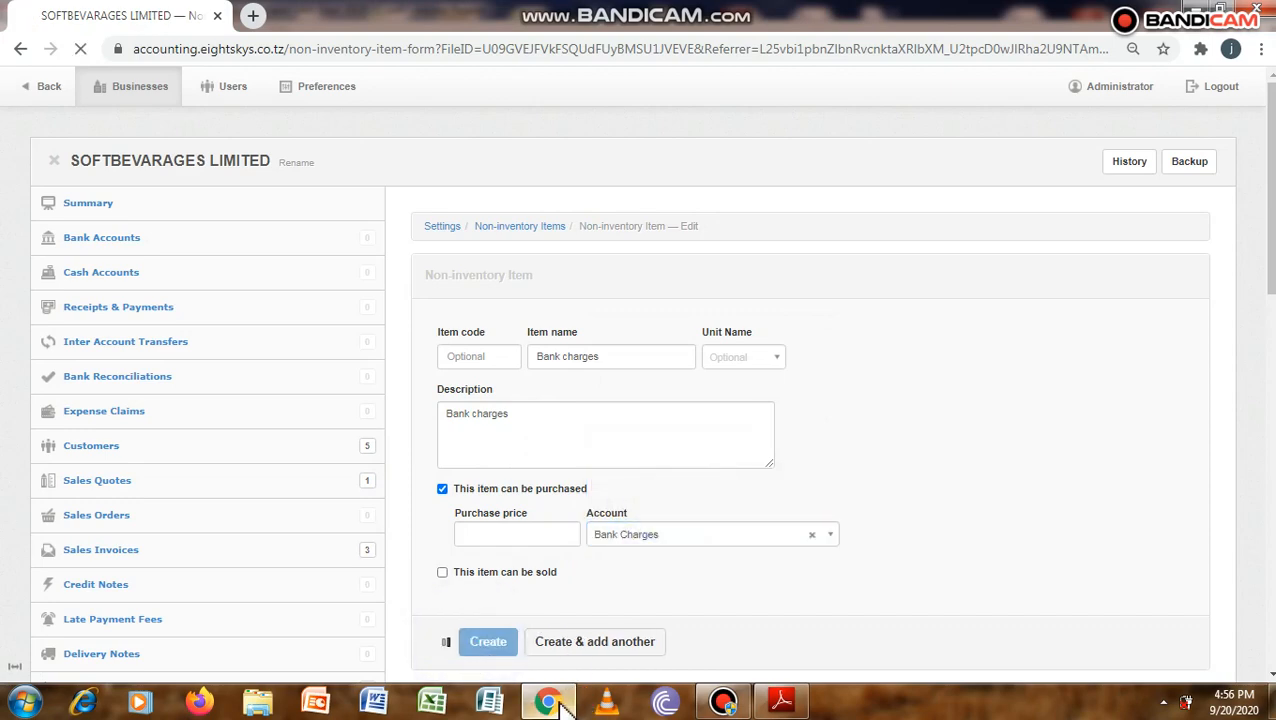
Switch to the assignment PDF in Adobe Reader, copy "Accounting and Audit fees" from the item table, and return to Chrome
{"action": "left_click", "coordinate": [560, 703]}
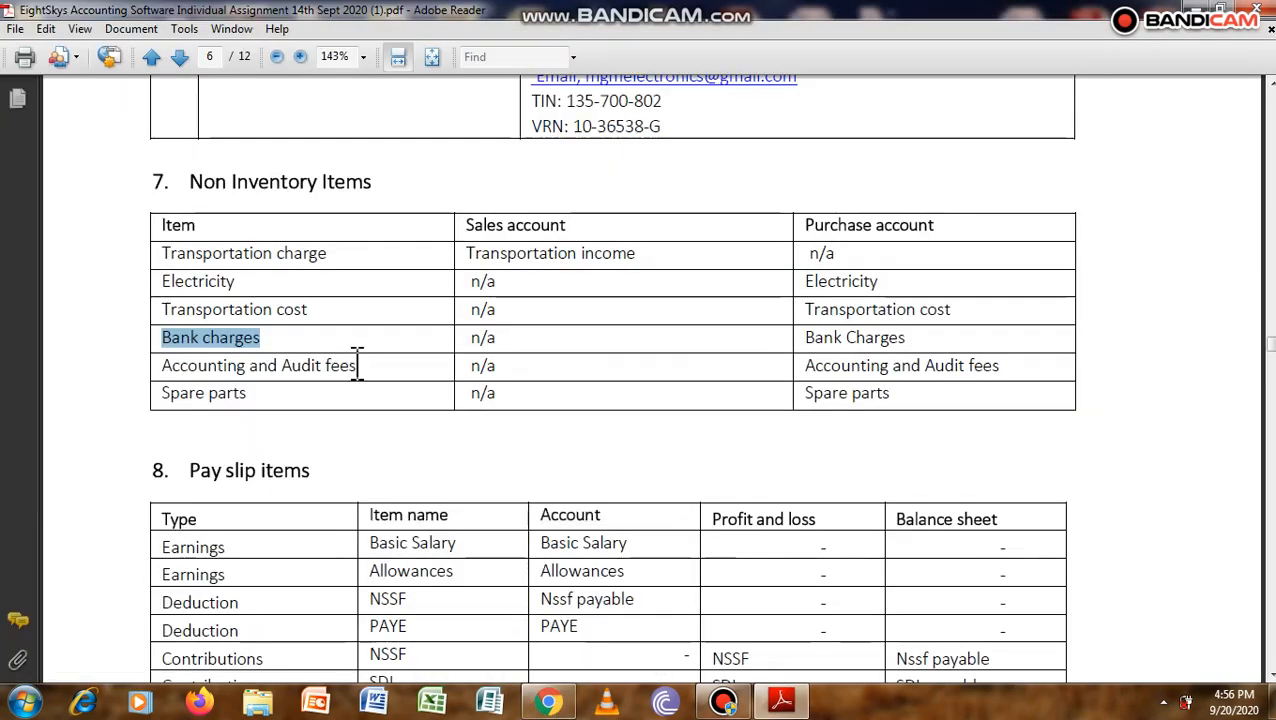
{"action": "left_click_drag", "start_coordinate": [357, 365], "coordinate": [222, 370]}
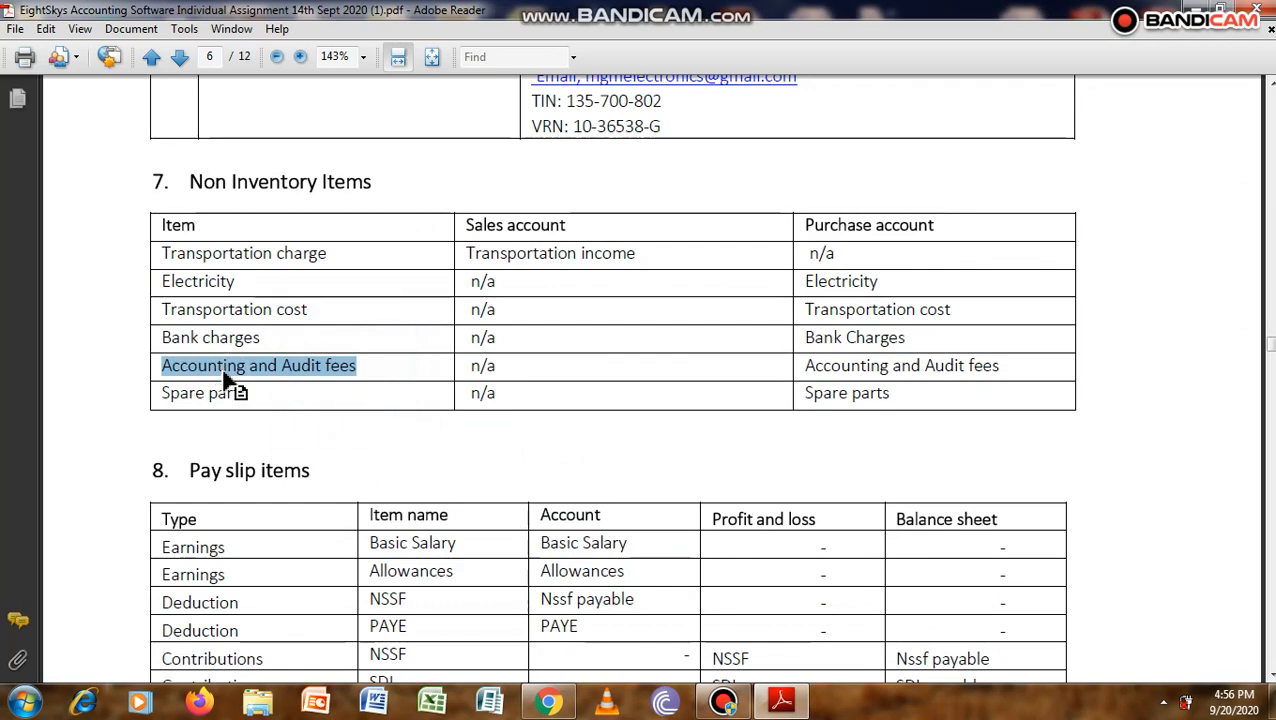
{"action": "left_click", "coordinate": [555, 704]}
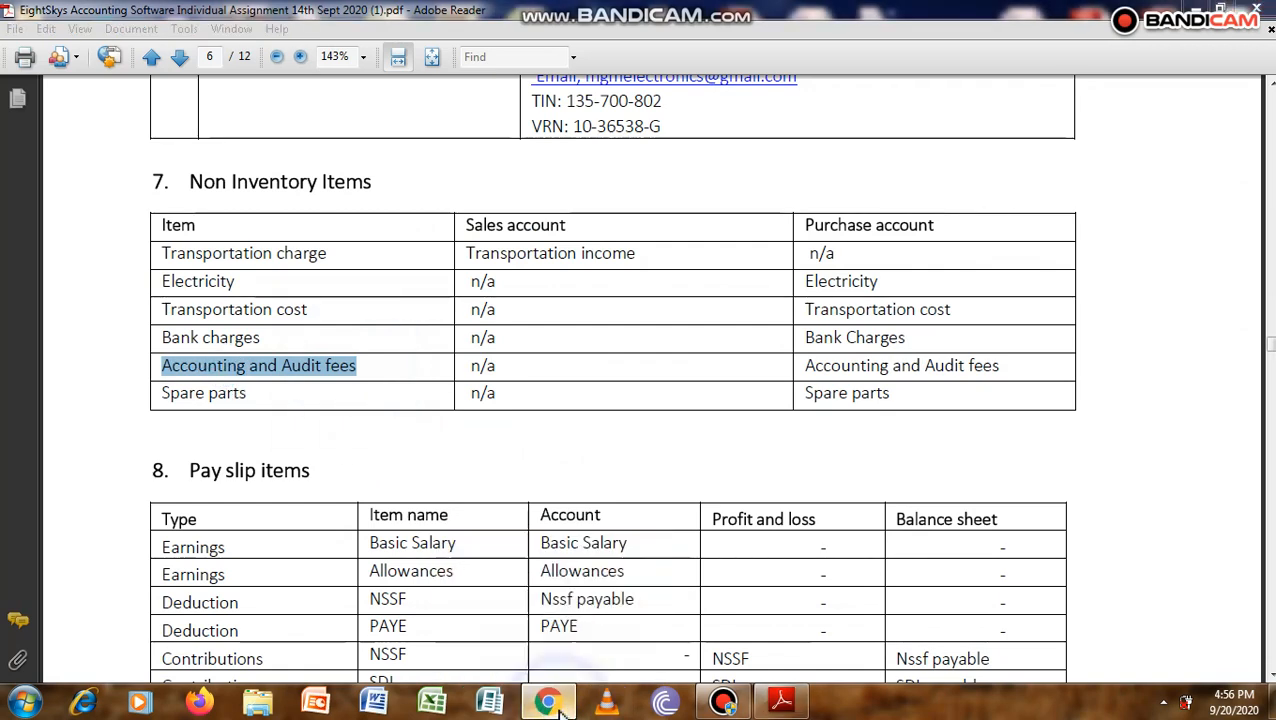
Start a new non-inventory item and enter "Accounting and Audit fees" as its item name and description
{"action": "left_click", "coordinate": [634, 281]}
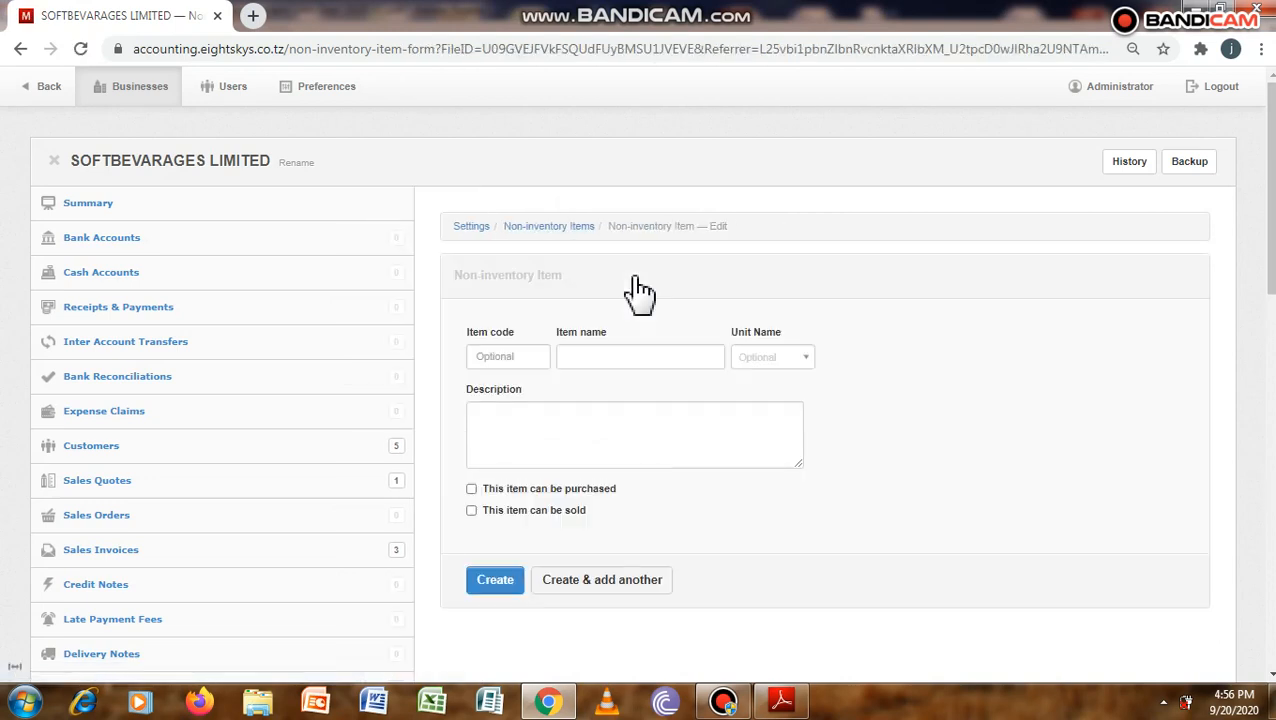
{"action": "left_click", "coordinate": [641, 358]}
{"action": "type", "text": "Accounting and Audit fees"}
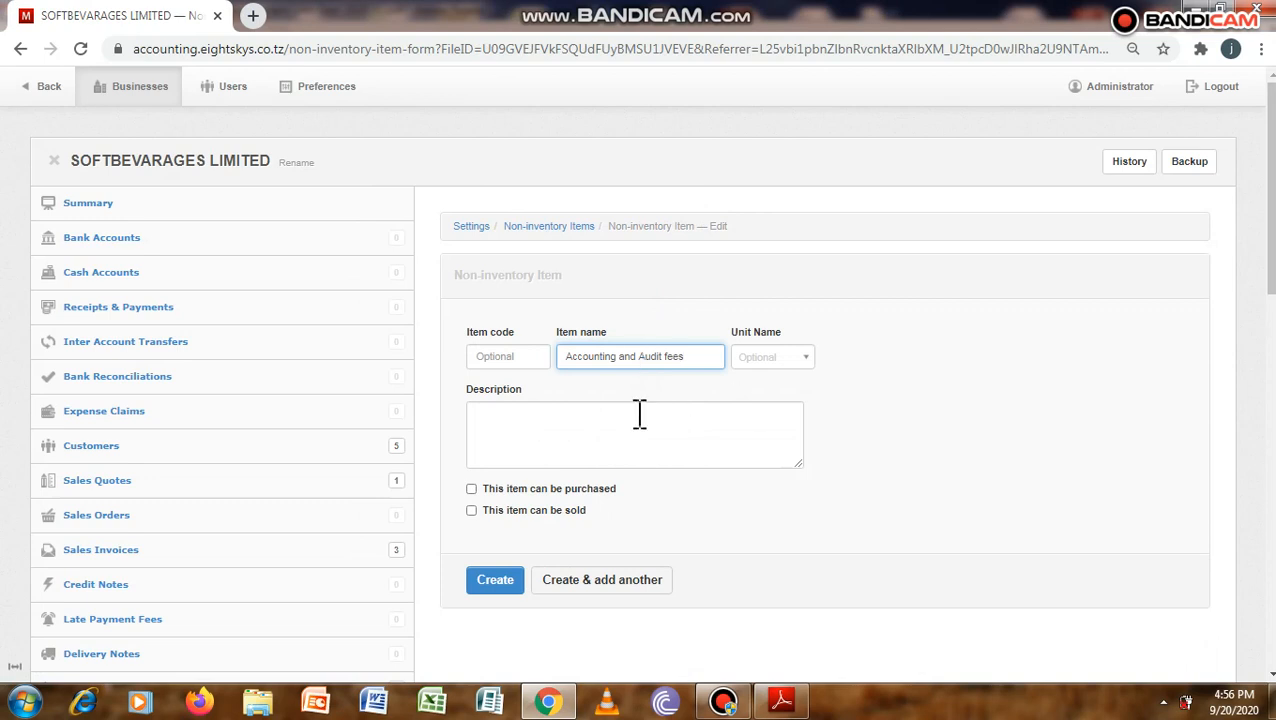
{"action": "left_click", "coordinate": [605, 418]}
{"action": "type", "text": "Accounting and Audit fees"}
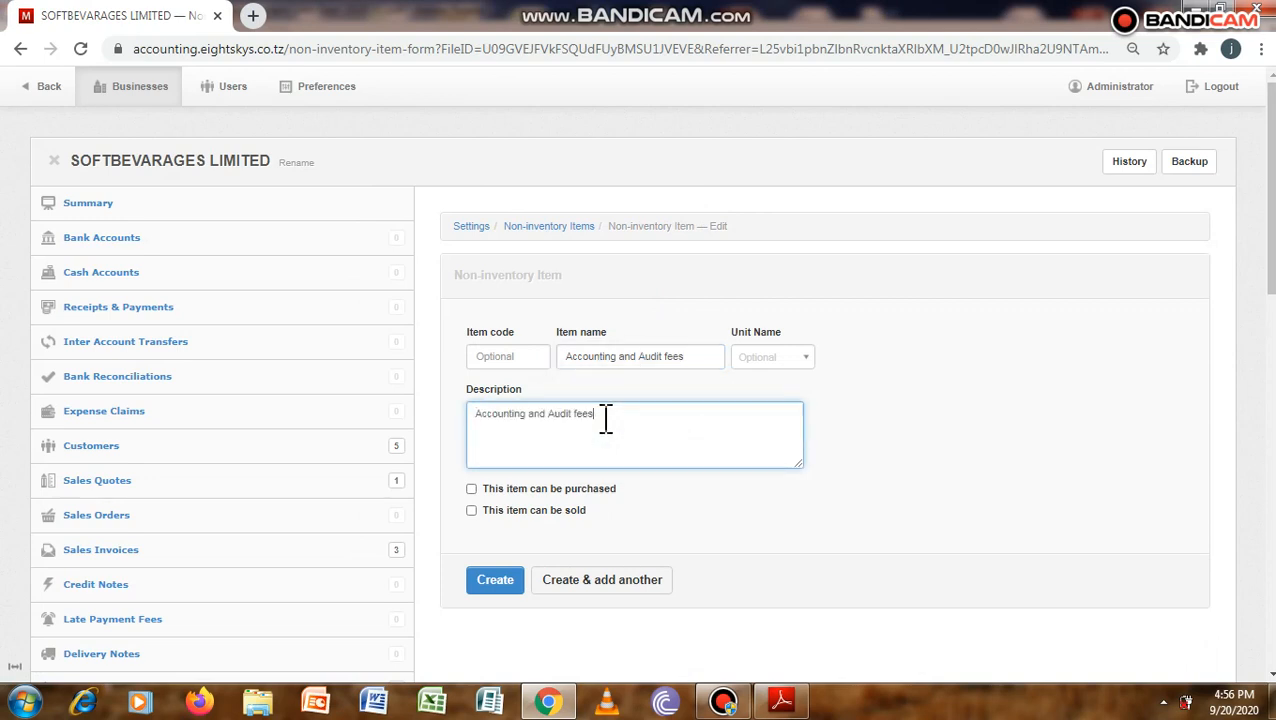
Mark the Accounting and Audit fees item as purchasable with the Accounting and Audit fees account and create it
{"action": "left_click", "coordinate": [472, 489]}
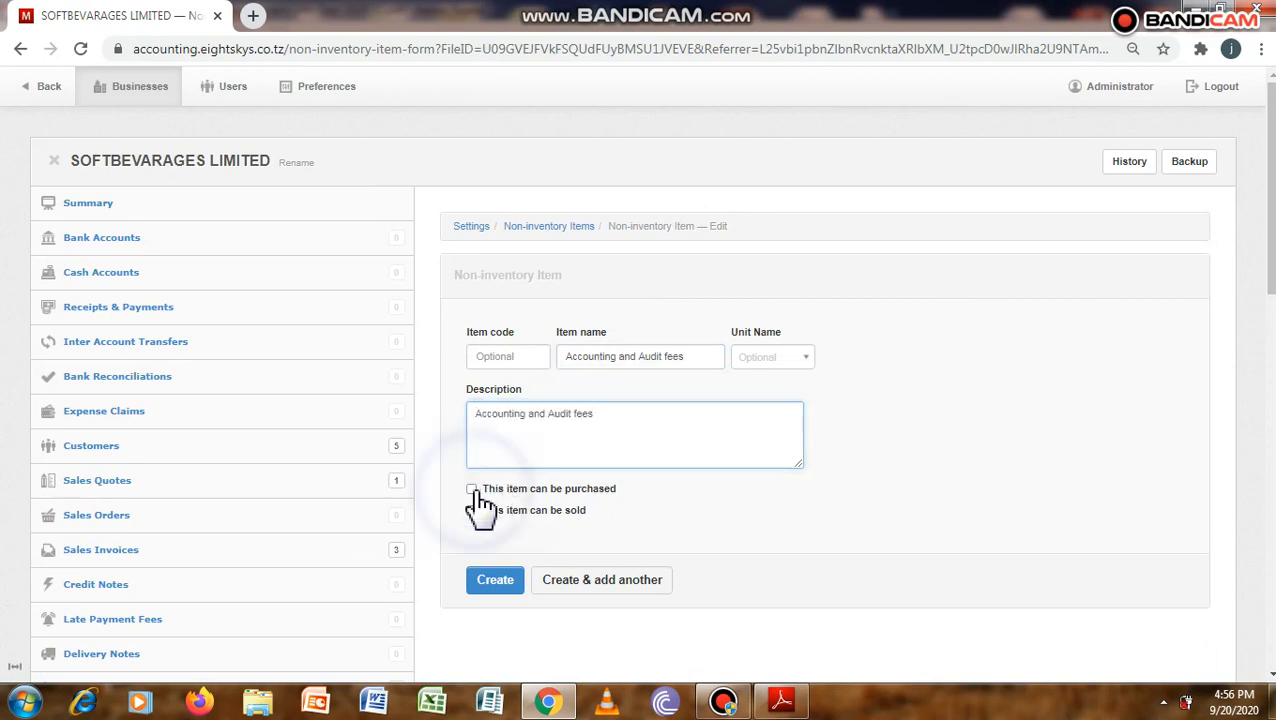
{"action": "left_click", "coordinate": [622, 535]}
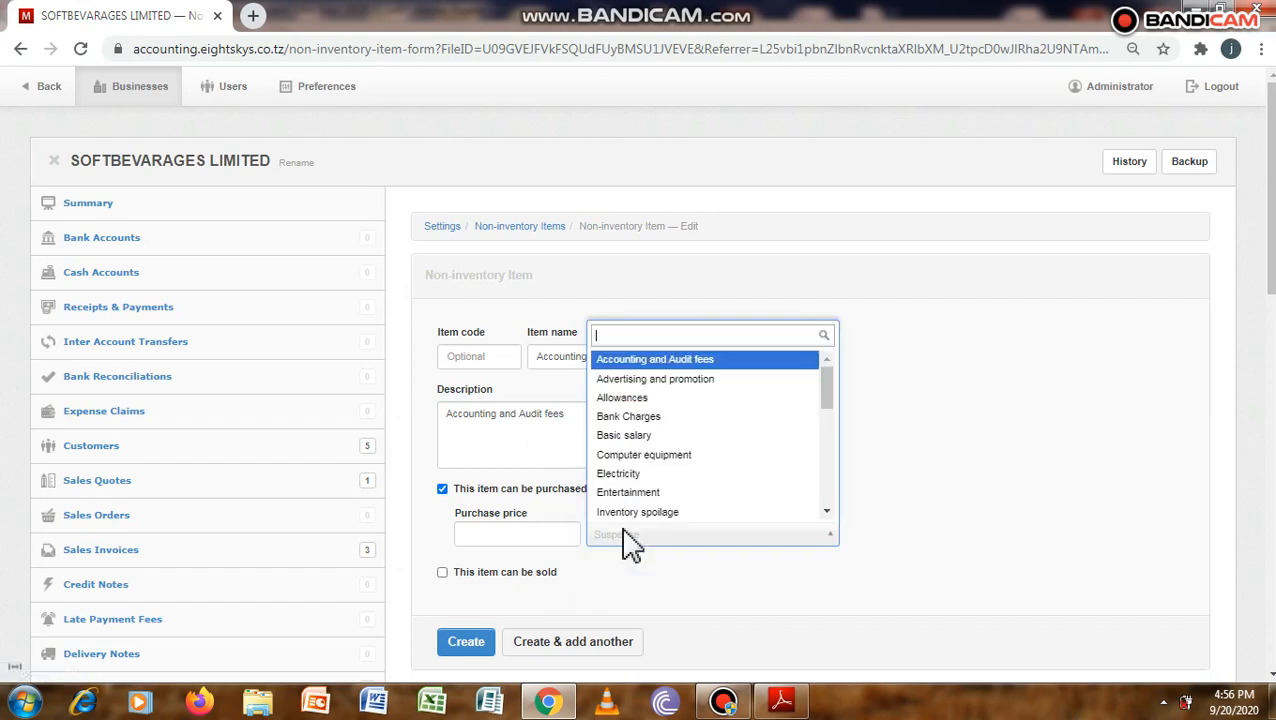
{"action": "type", "text": "acc"}
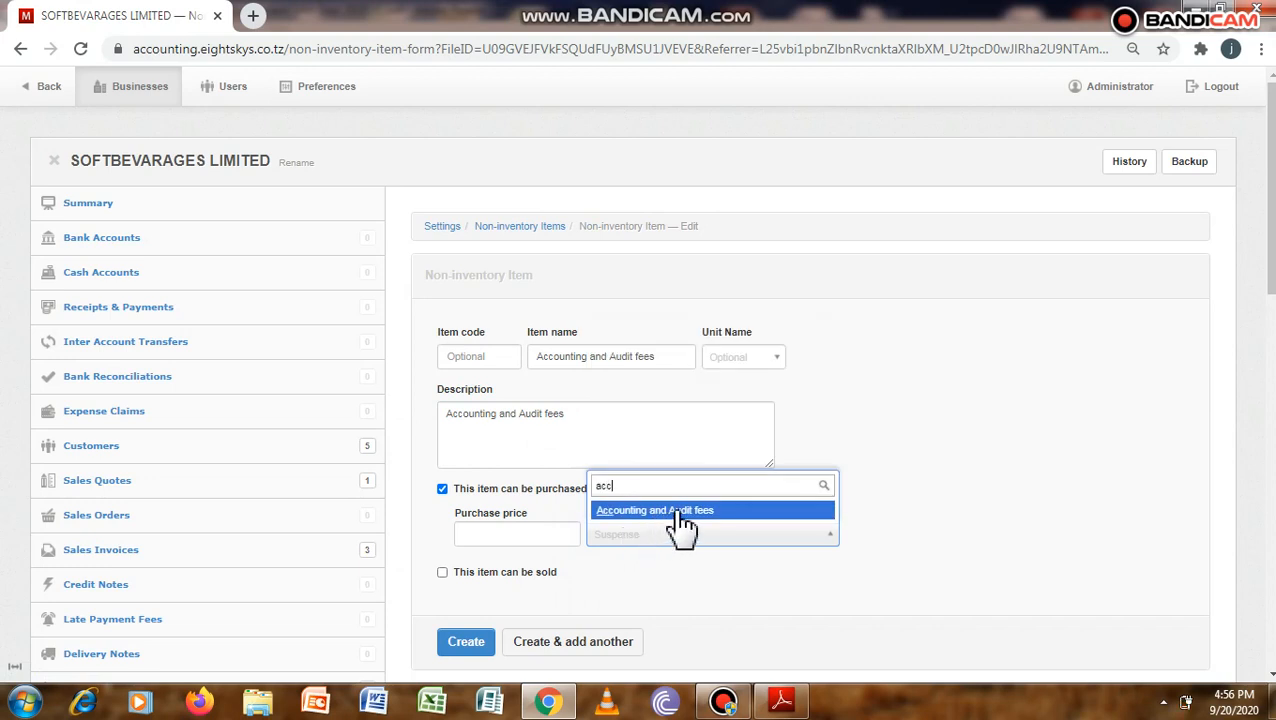
{"action": "left_click", "coordinate": [680, 512]}
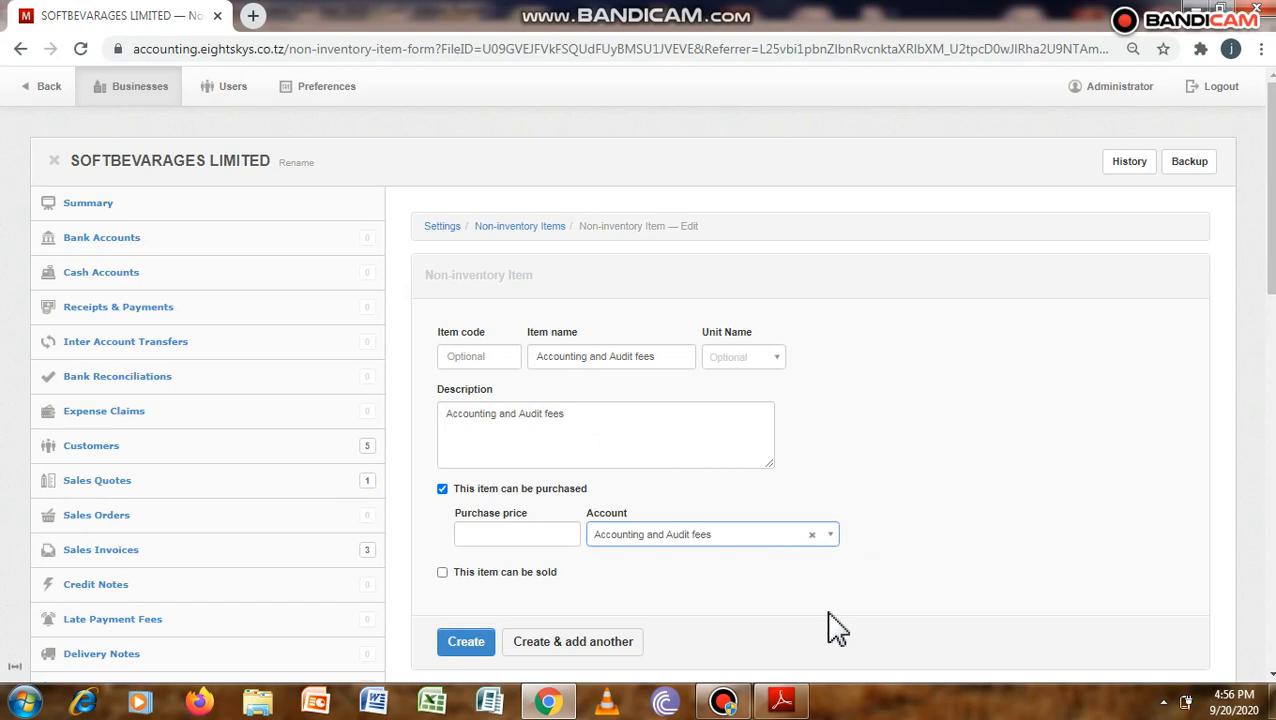
{"action": "left_click", "coordinate": [612, 357]}
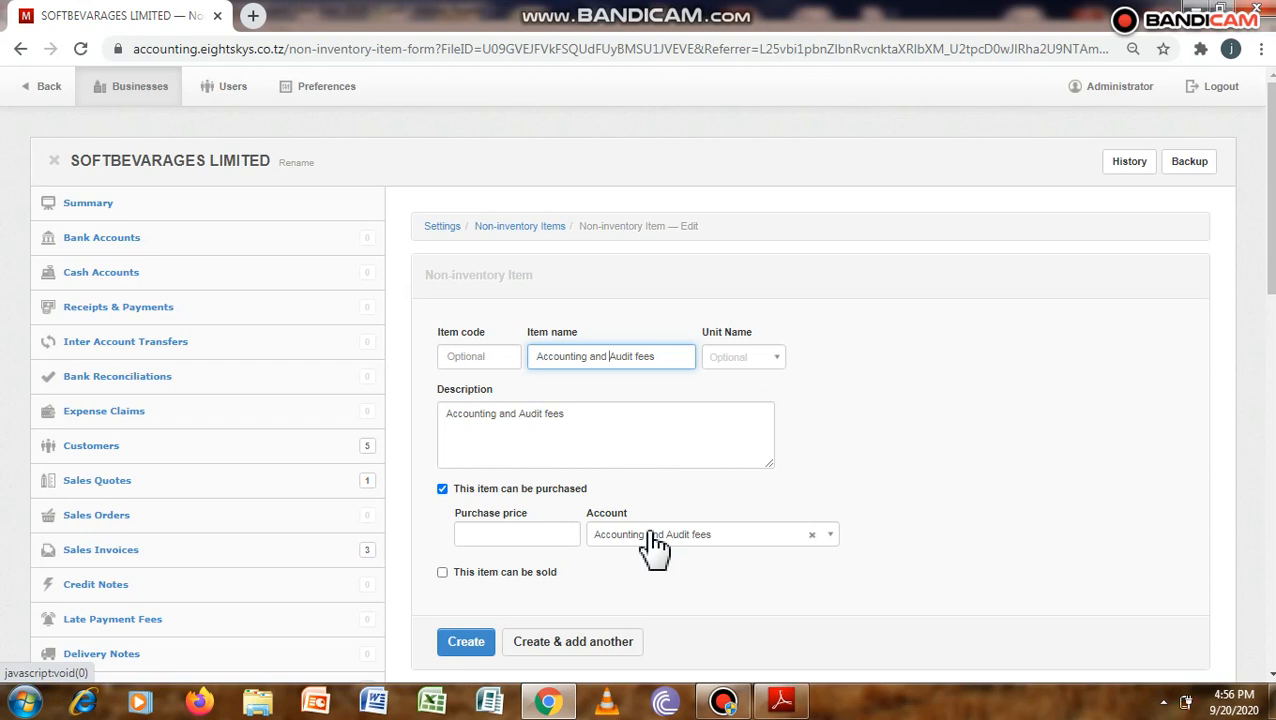
{"action": "left_click", "coordinate": [487, 652]}
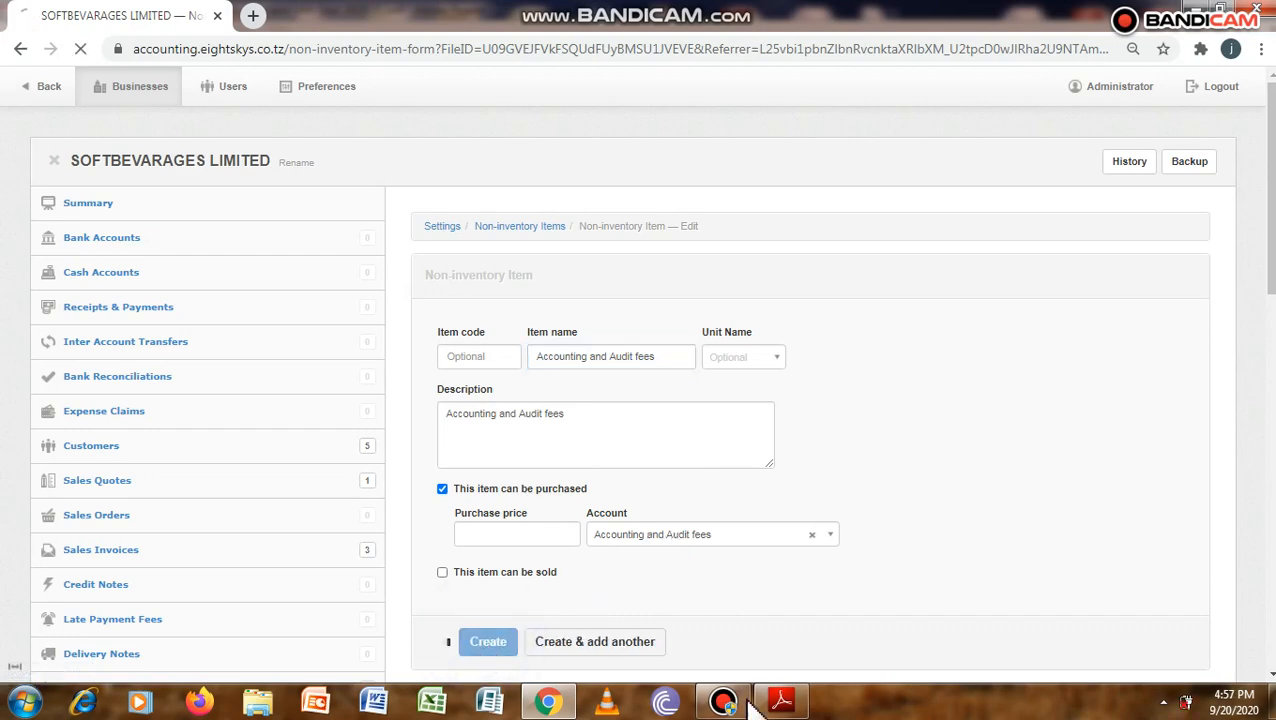
Switch to the assignment PDF in Adobe Reader, copy "Spare parts" from the non-inventory item table, and return to Chrome
{"action": "left_click", "coordinate": [781, 701]}
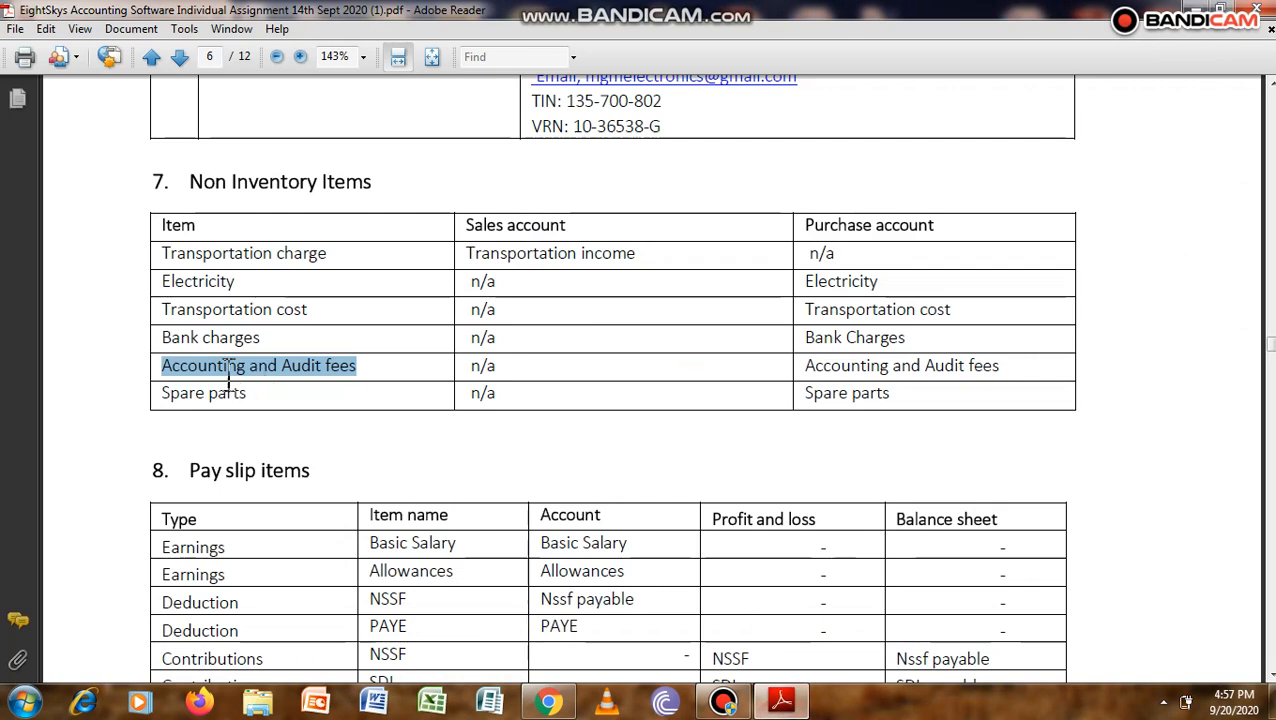
{"action": "left_click_drag", "start_coordinate": [245, 393], "coordinate": [163, 393]}
{"action": "key", "text": "ctrl+c"}
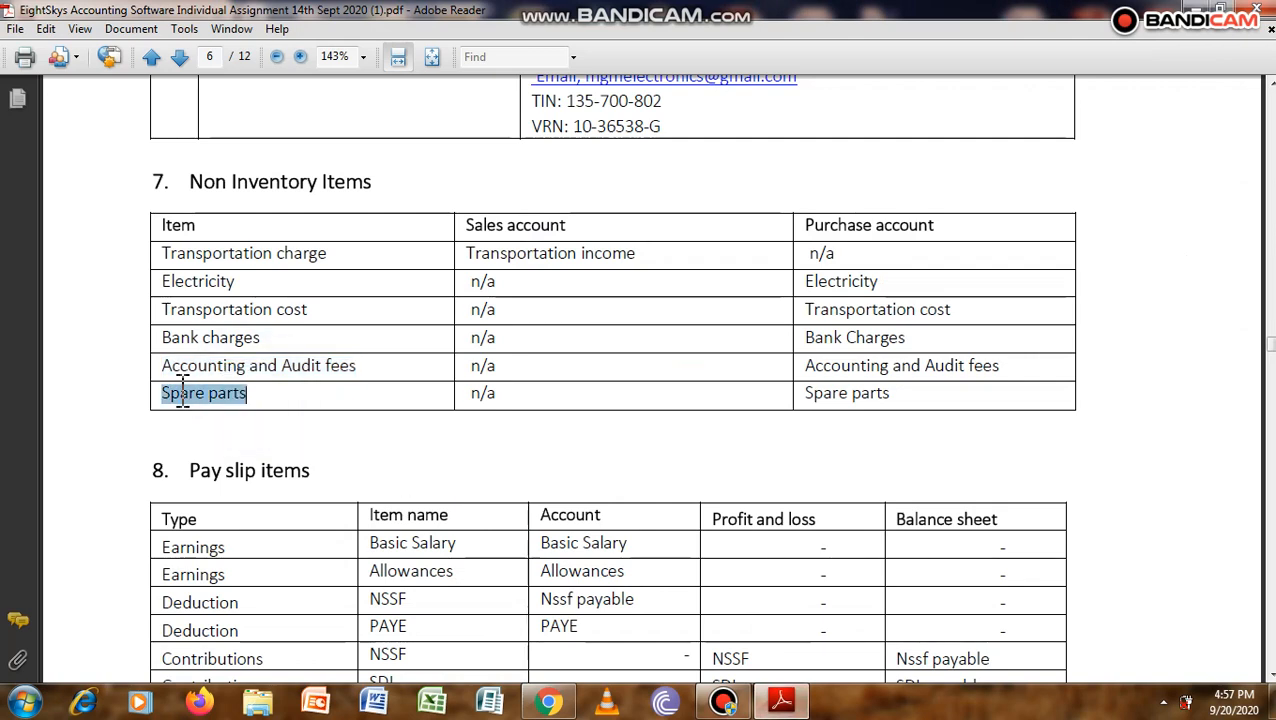
{"action": "left_click", "coordinate": [548, 701]}
Start a new non-inventory item and enter "Spare parts" as its item name and description
{"action": "left_click", "coordinate": [640, 278]}
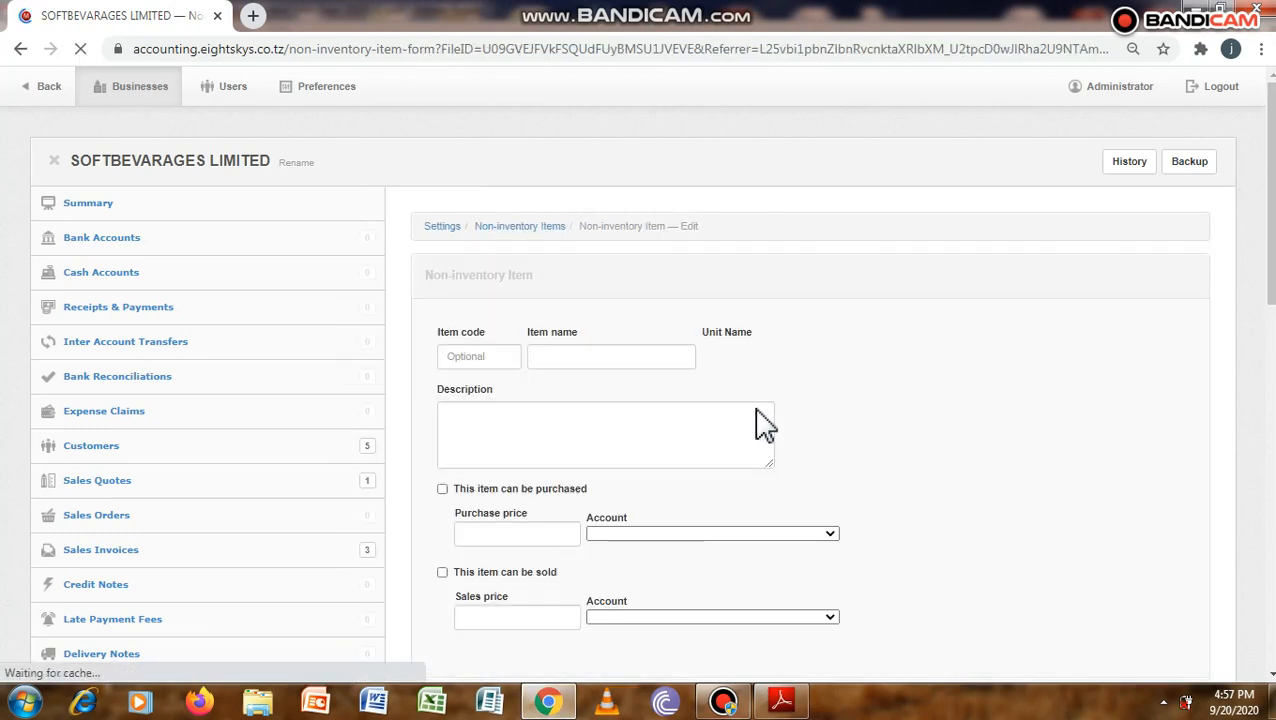
{"action": "left_click", "coordinate": [598, 358]}
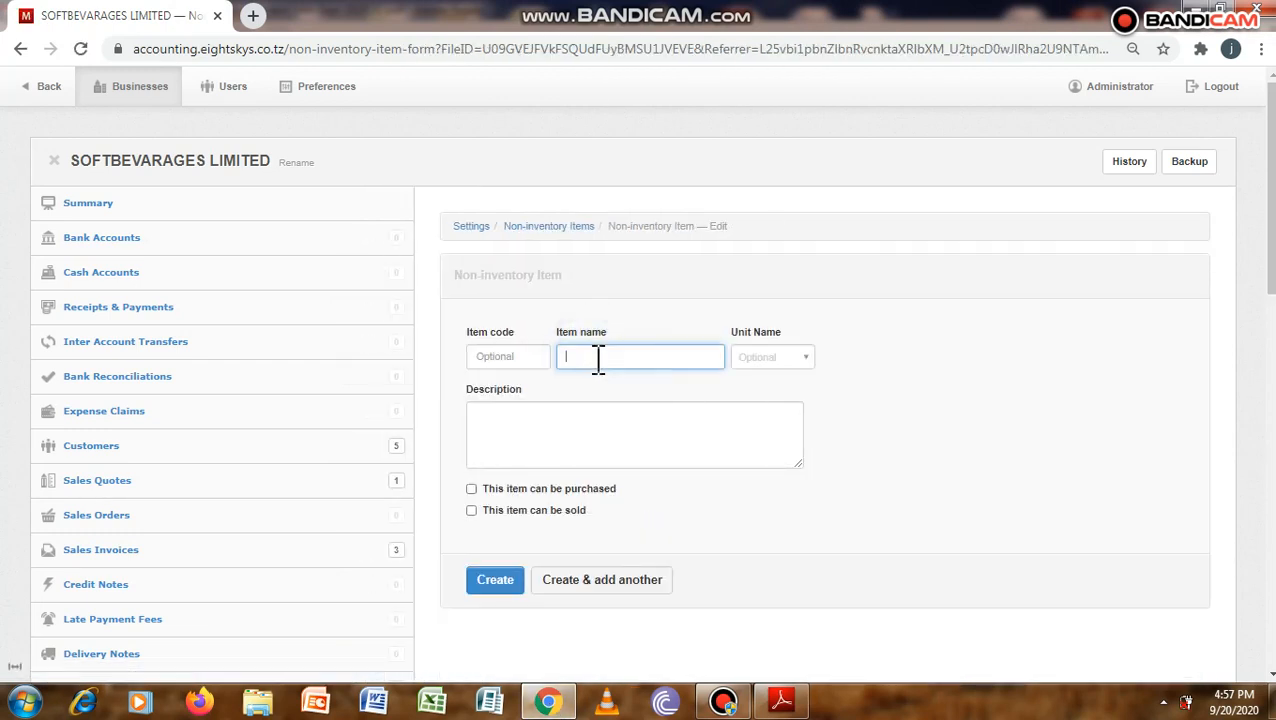
{"action": "left_click", "coordinate": [521, 421]}
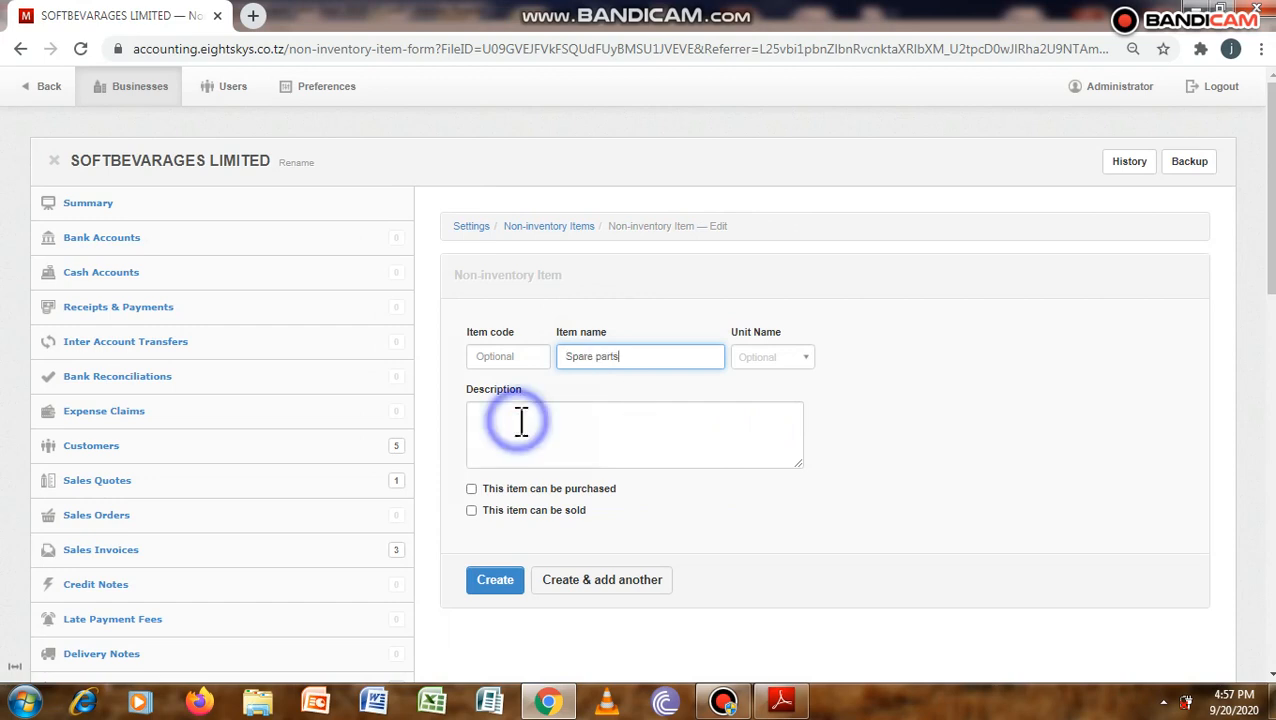
{"action": "key", "text": "ctrl+v"}
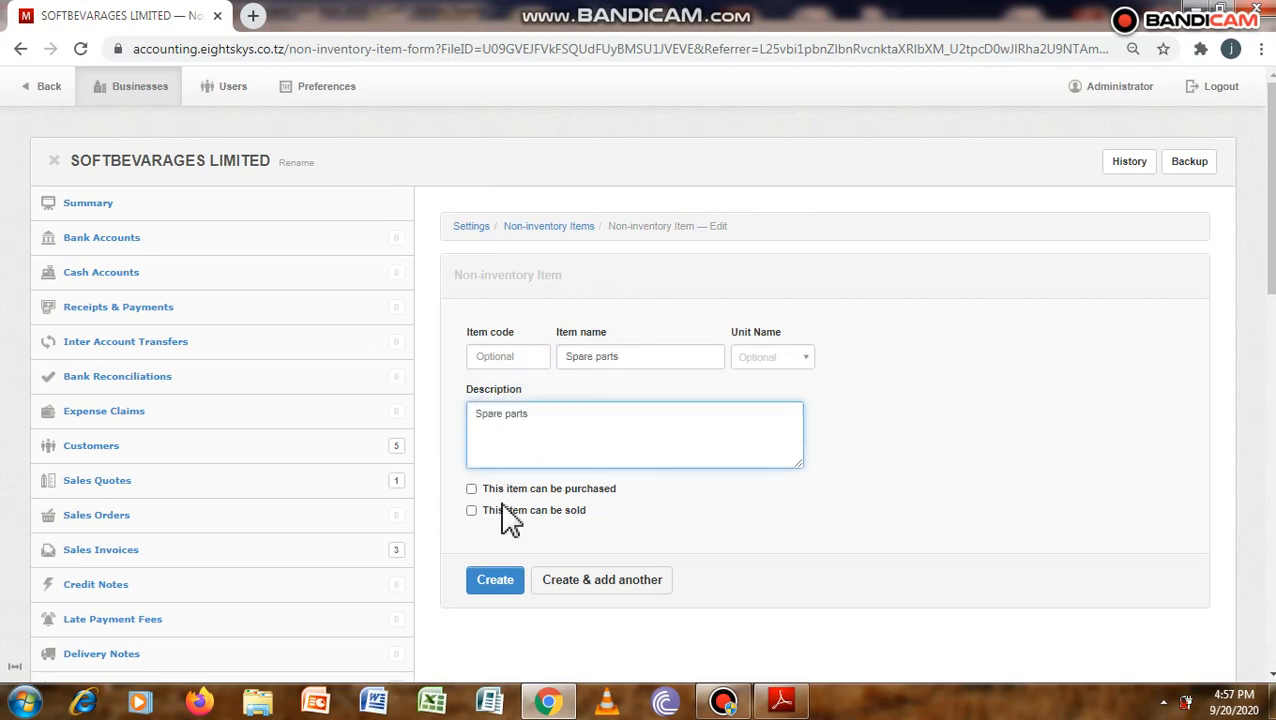
Mark the Spare parts item as purchasable with the Spare parts account and create it
{"action": "left_click", "coordinate": [472, 489]}
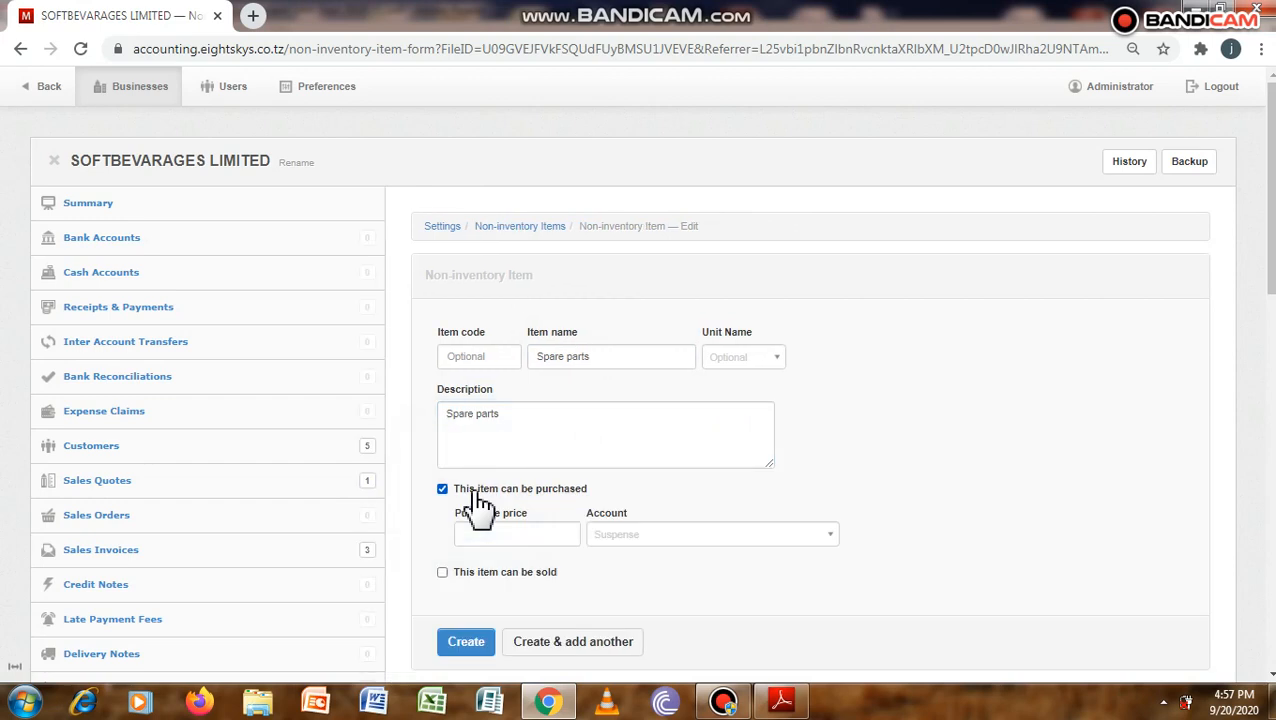
{"action": "left_click", "coordinate": [692, 550]}
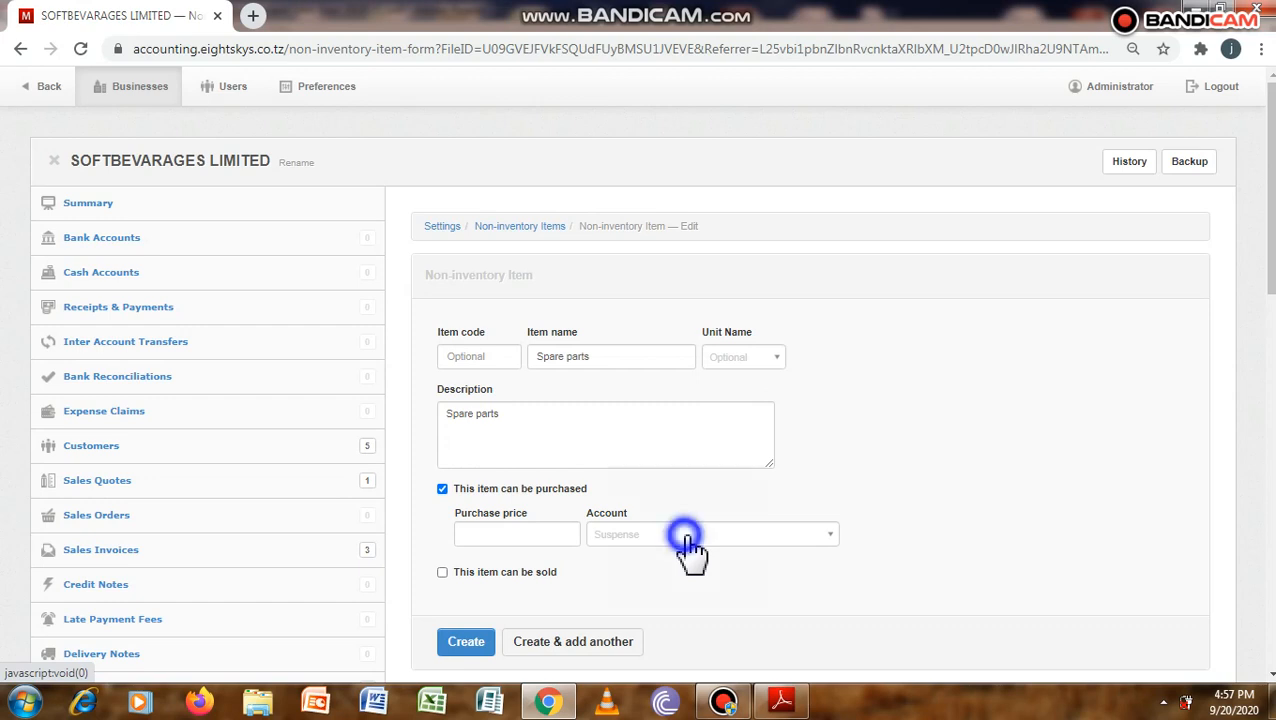
{"action": "type", "text": "spa"}
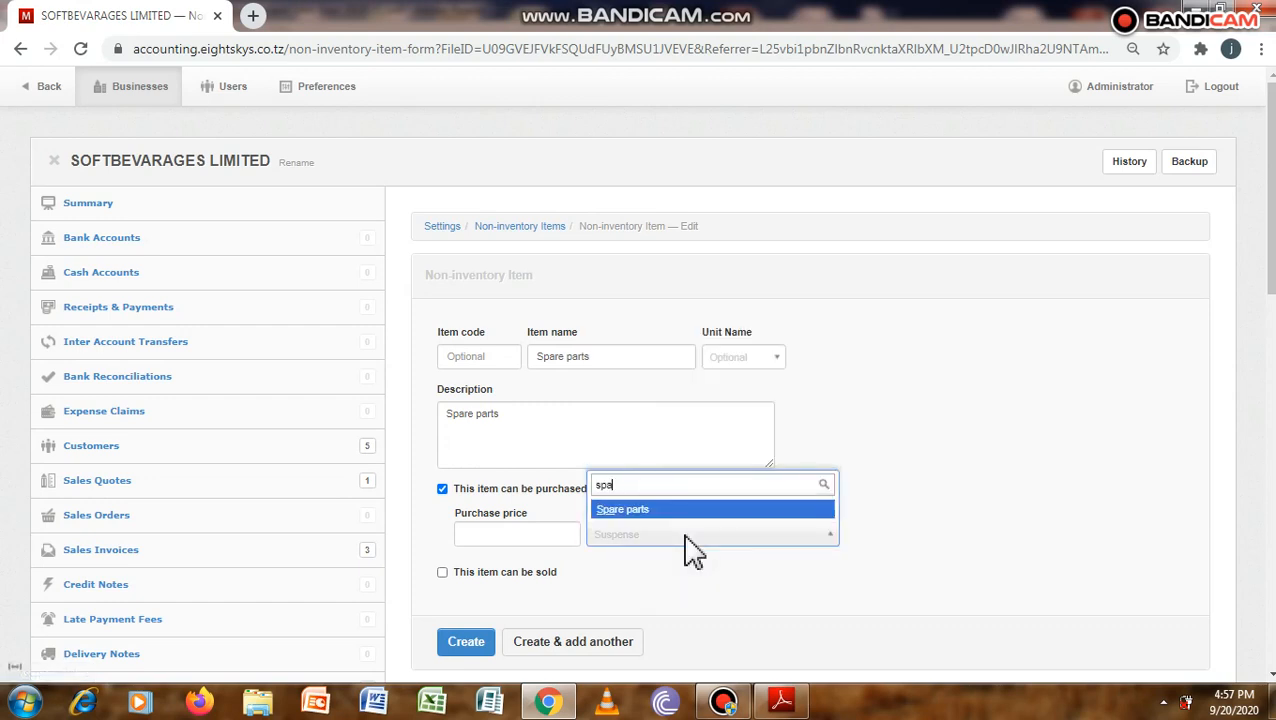
{"action": "left_click", "coordinate": [684, 510]}
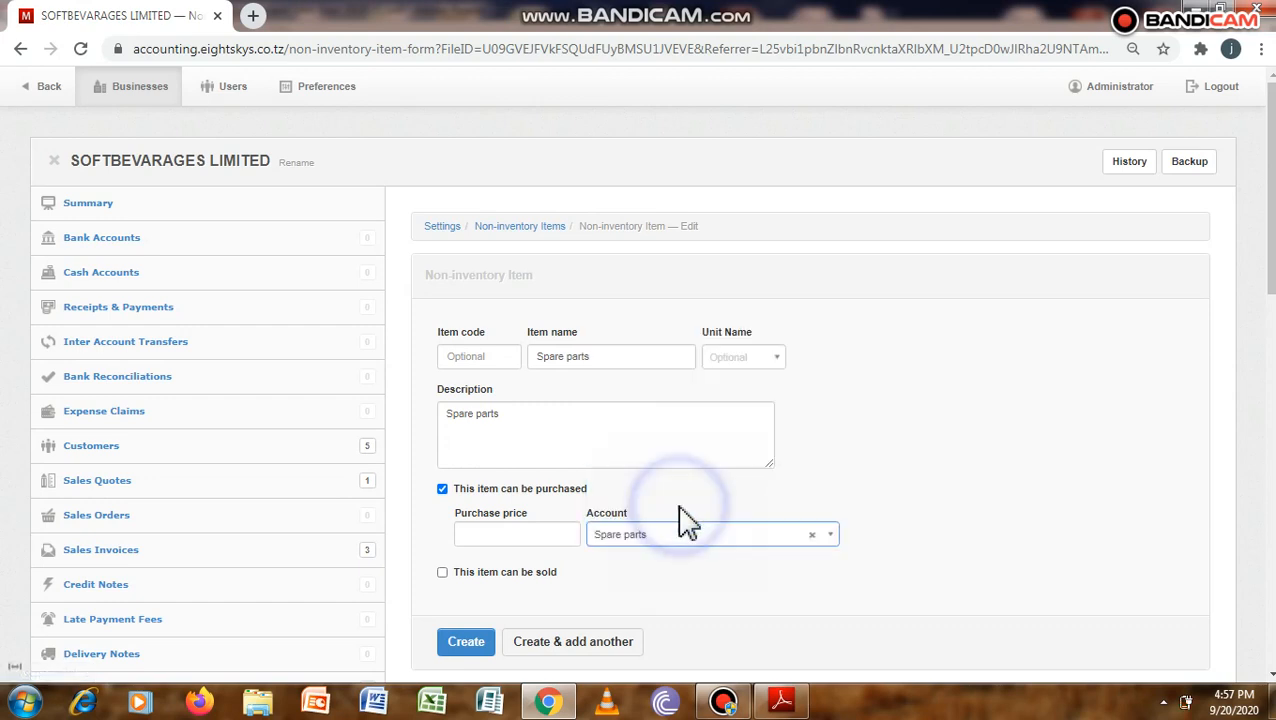
{"action": "left_click", "coordinate": [492, 650]}
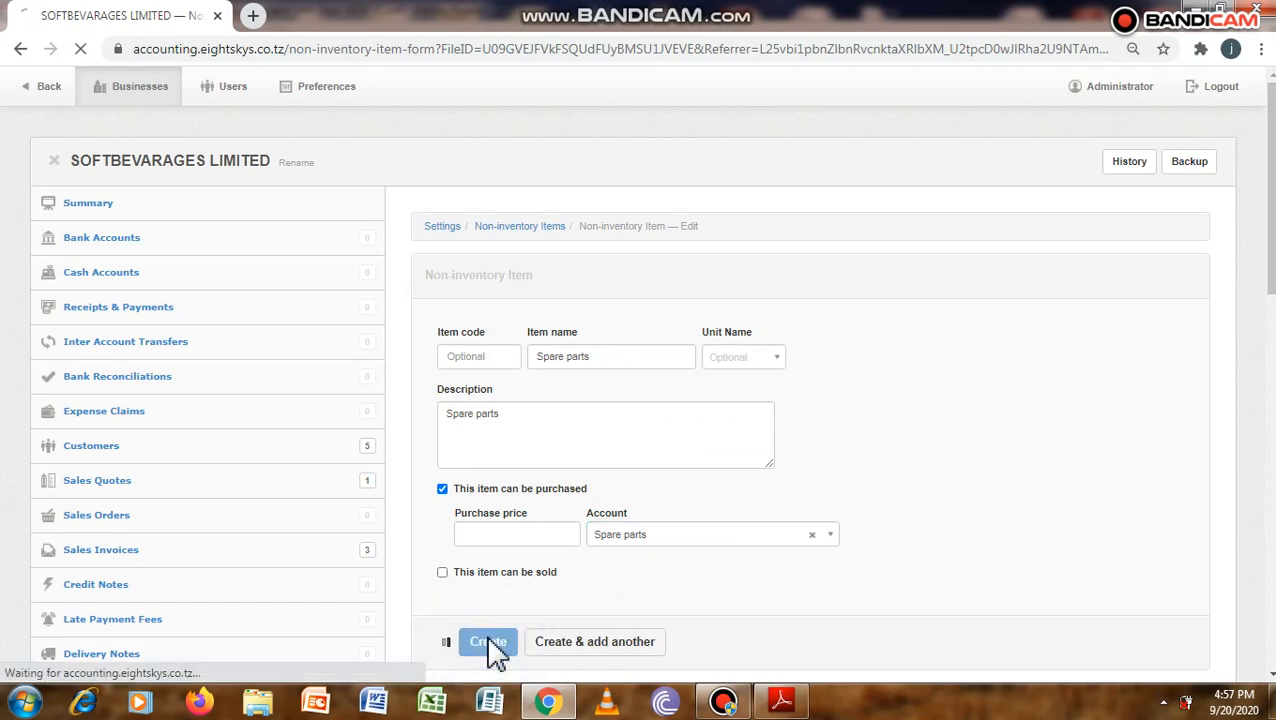
Check the item table in the Adobe Reader assignment, return to Chrome, and start a new non-inventory item with name and description "SDL"
{"action": "left_click", "coordinate": [773, 704]}
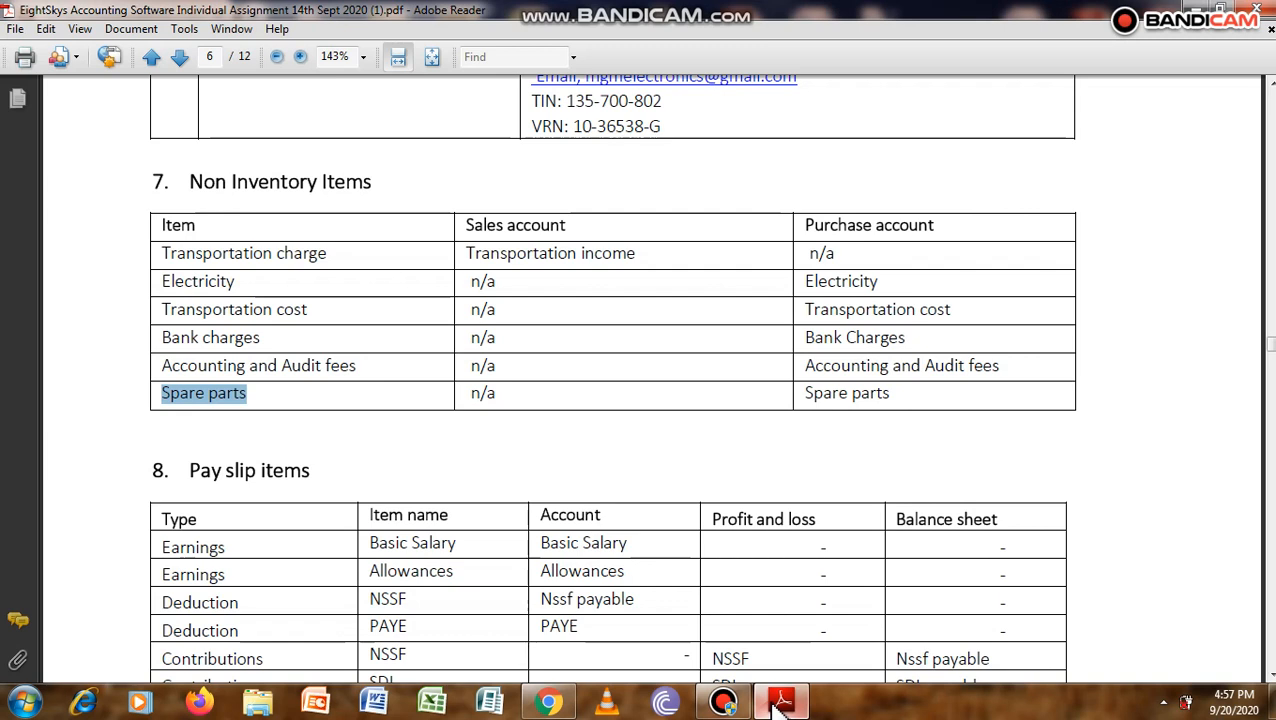
{"action": "left_click", "coordinate": [779, 705]}
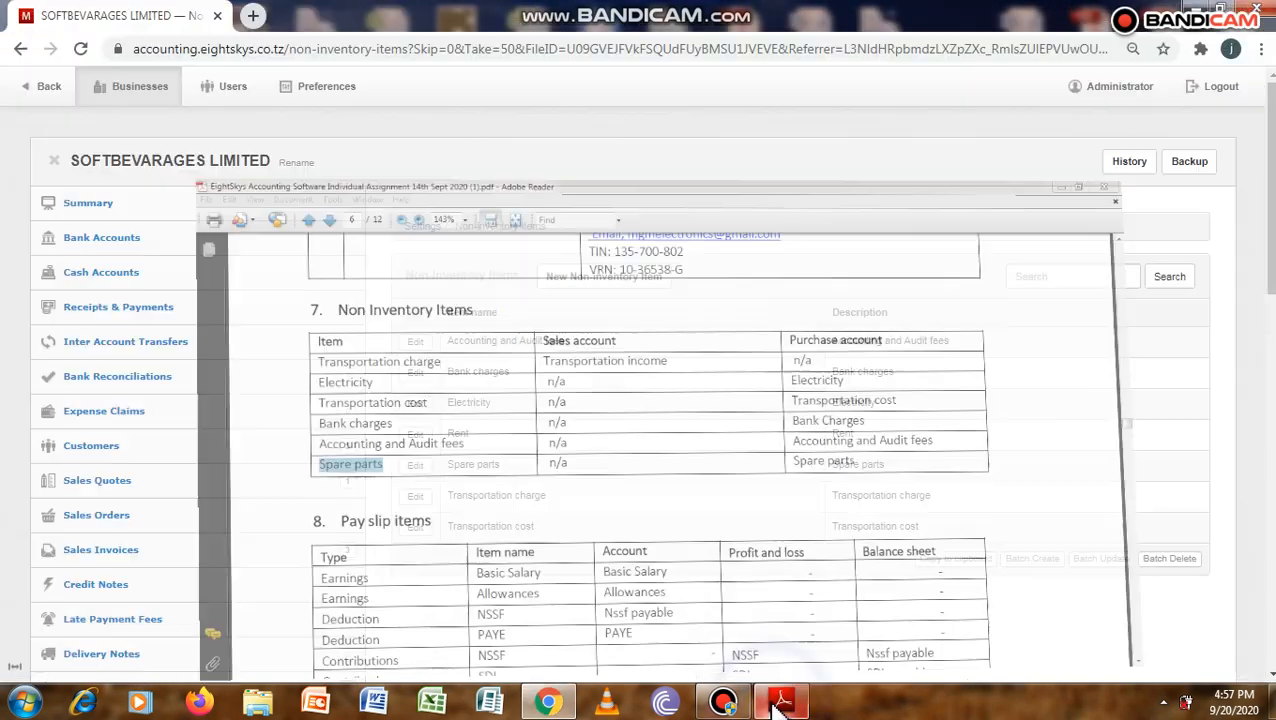
{"action": "left_click", "coordinate": [607, 285]}
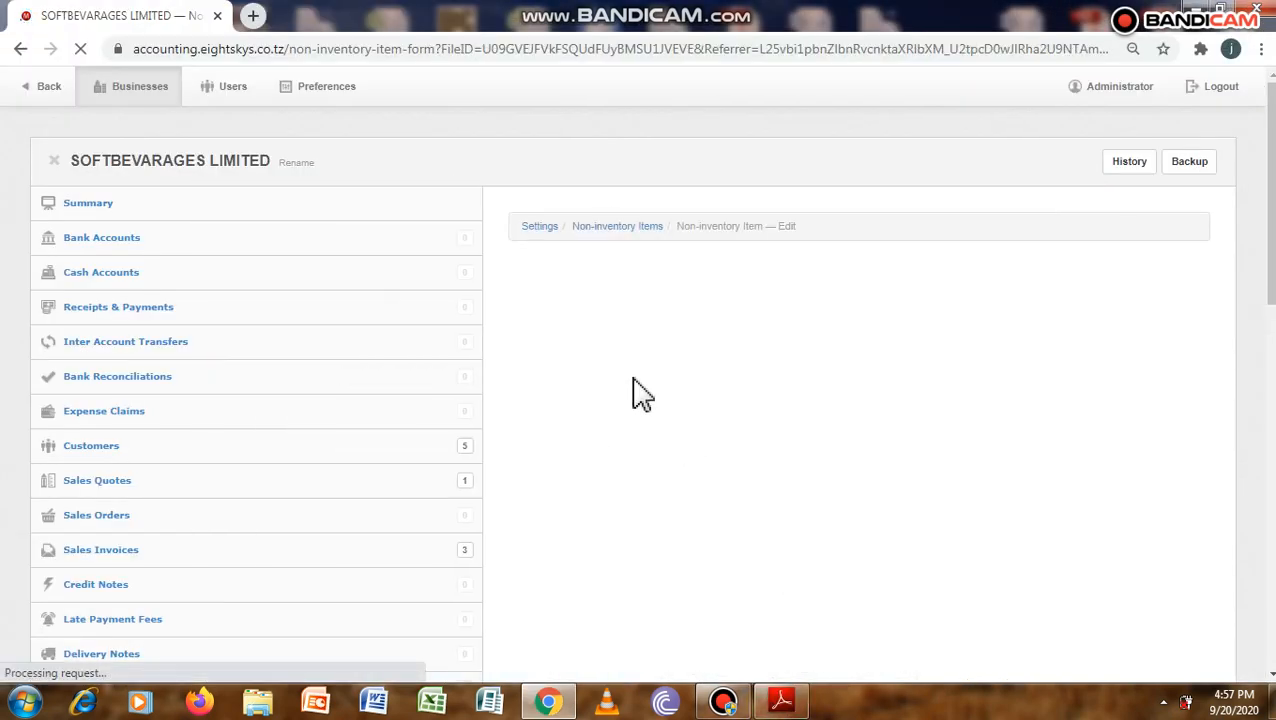
{"action": "left_click", "coordinate": [604, 360]}
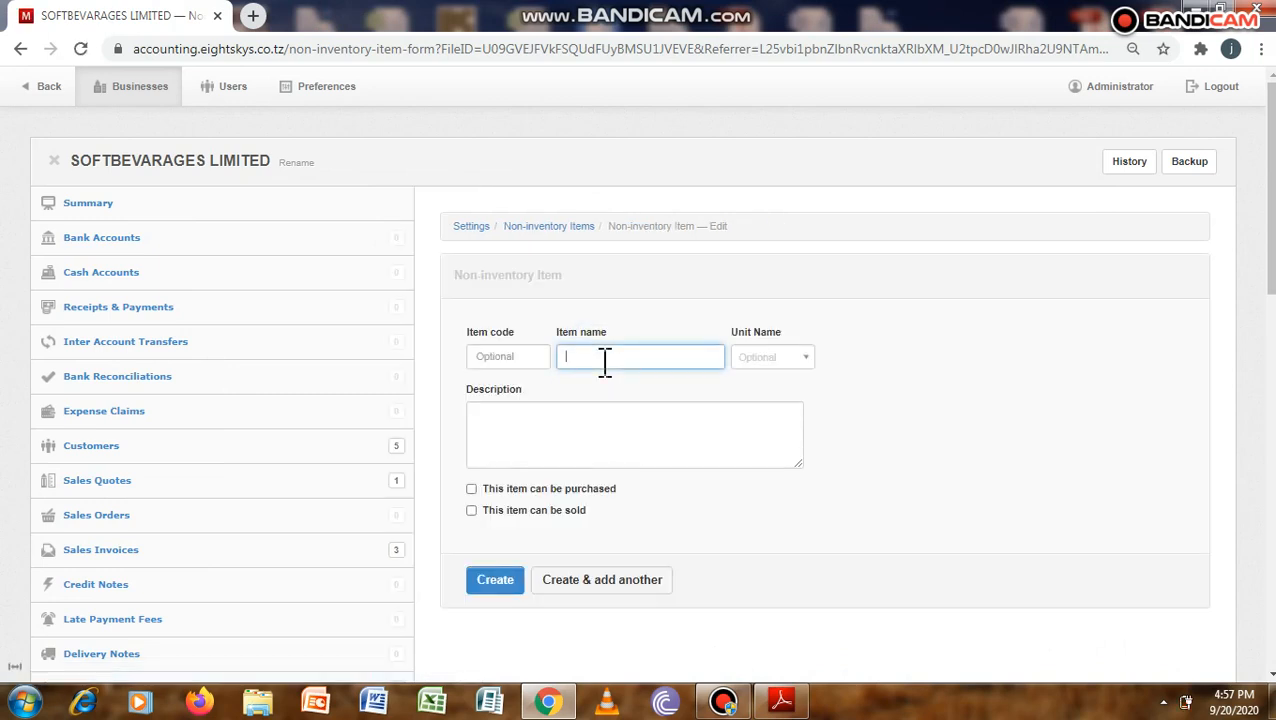
{"action": "left_click", "coordinate": [537, 415]}
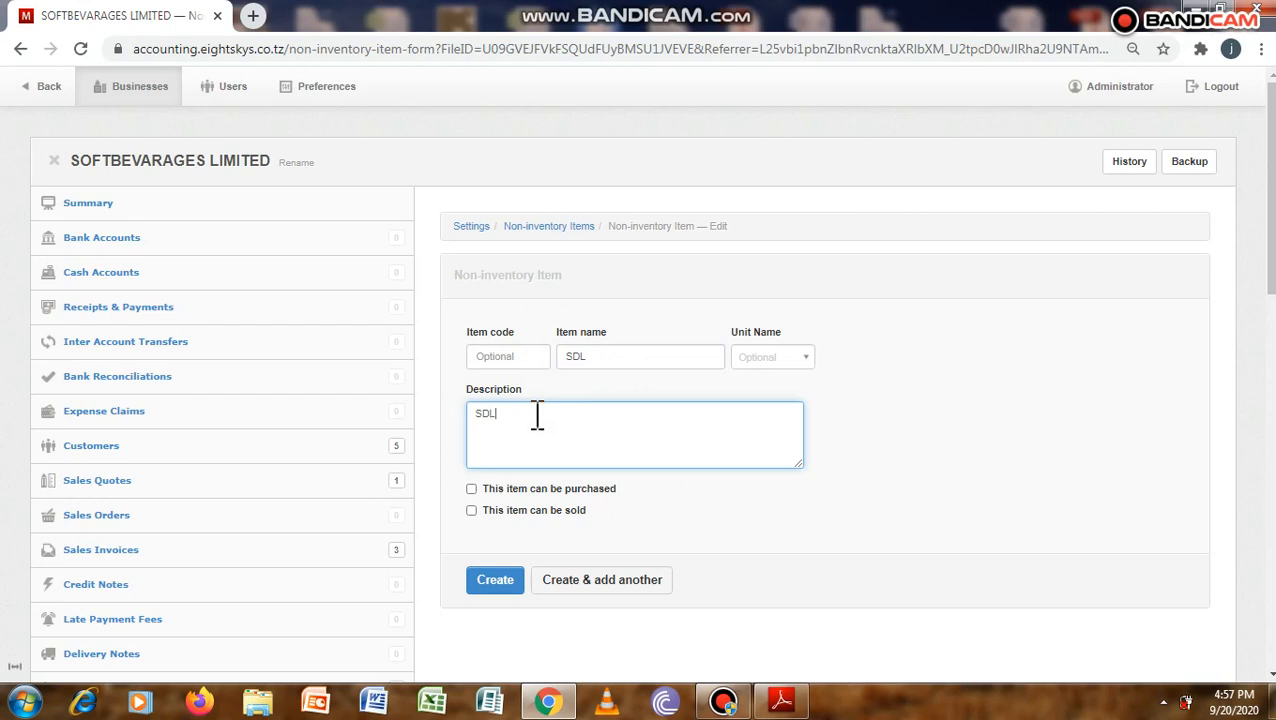
Mark the SDL item as purchasable with the SDL account and create it
{"action": "left_click", "coordinate": [585, 489]}
{"action": "left_click", "coordinate": [628, 537]}
{"action": "type", "text": "s"}
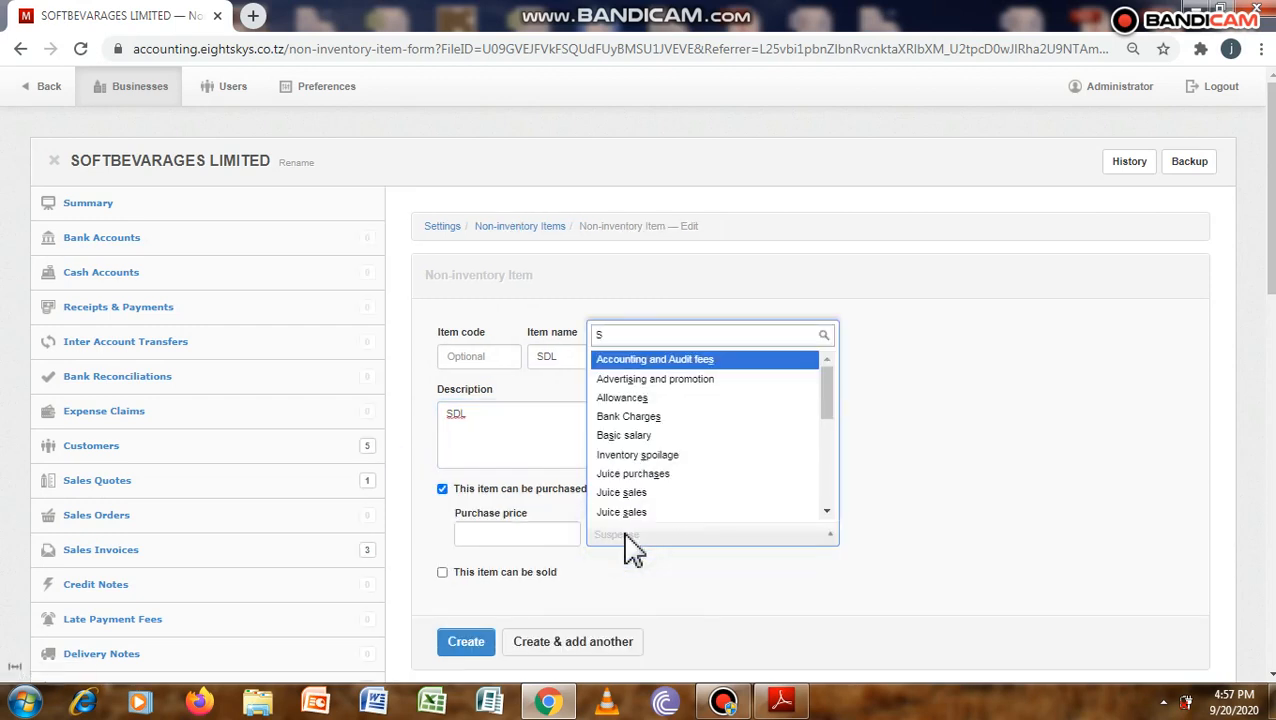
{"action": "type", "text": "DL"}
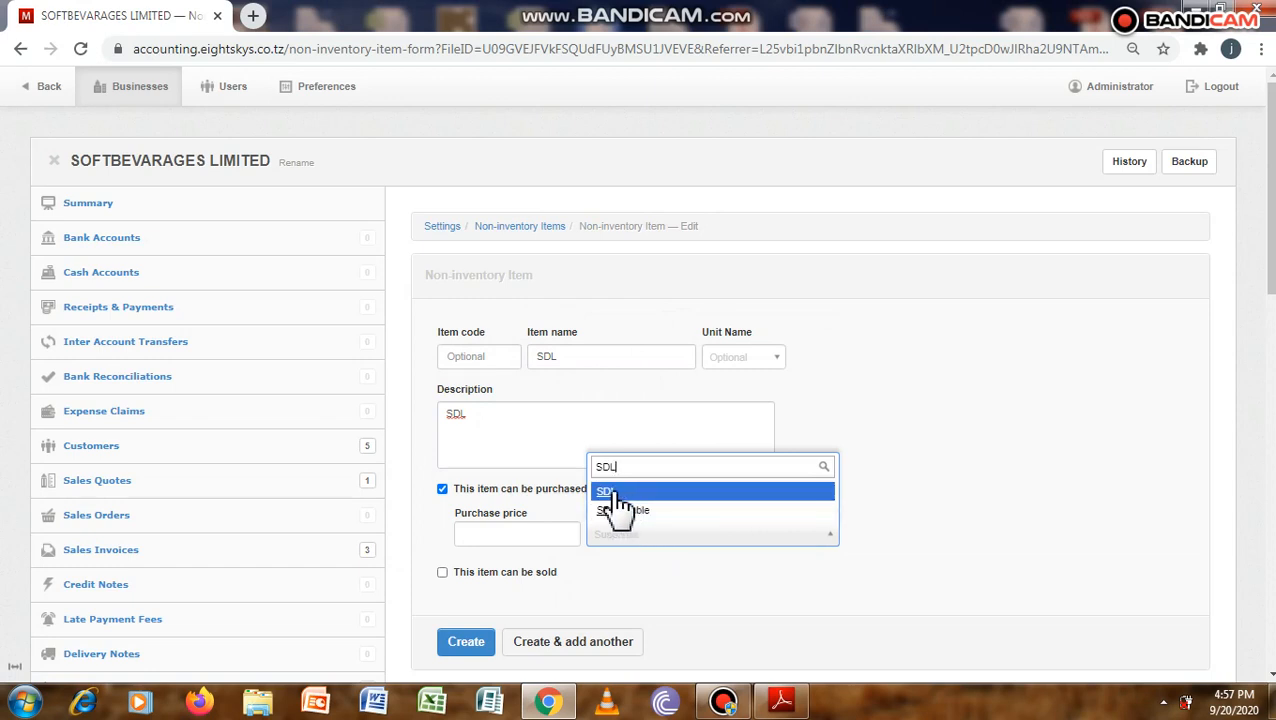
{"action": "left_click", "coordinate": [614, 492]}
{"action": "left_click", "coordinate": [465, 644]}
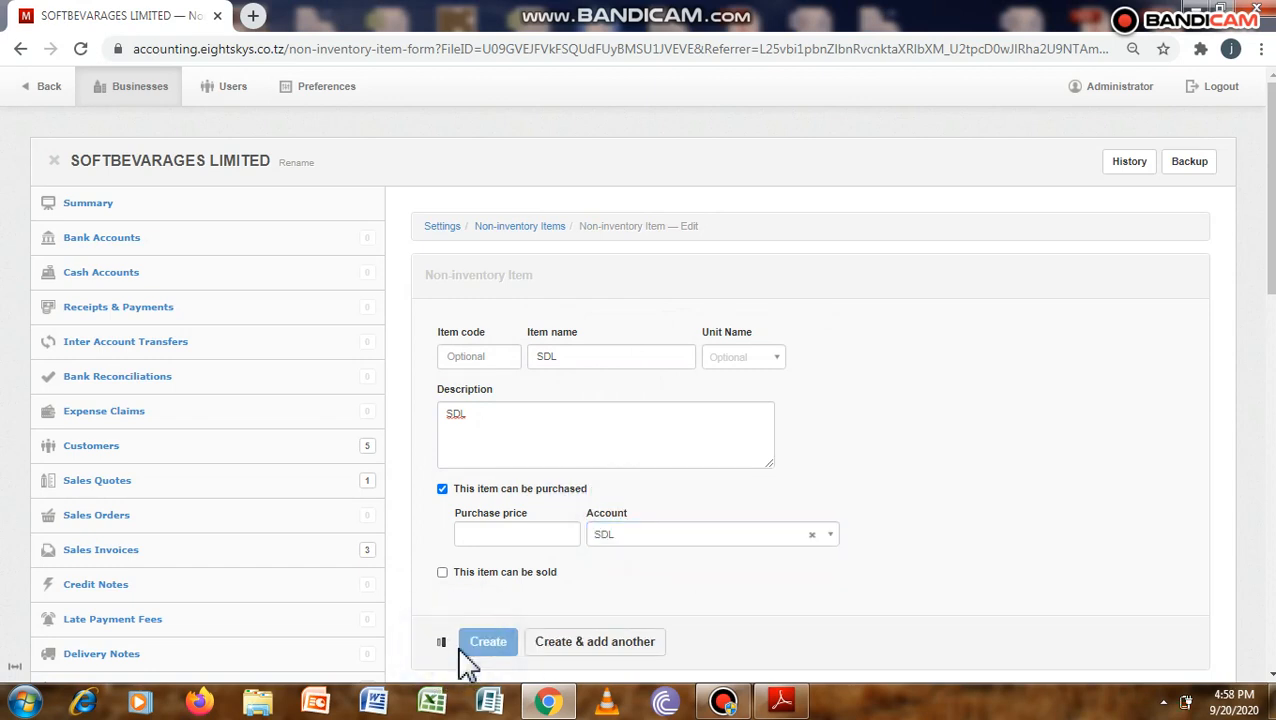